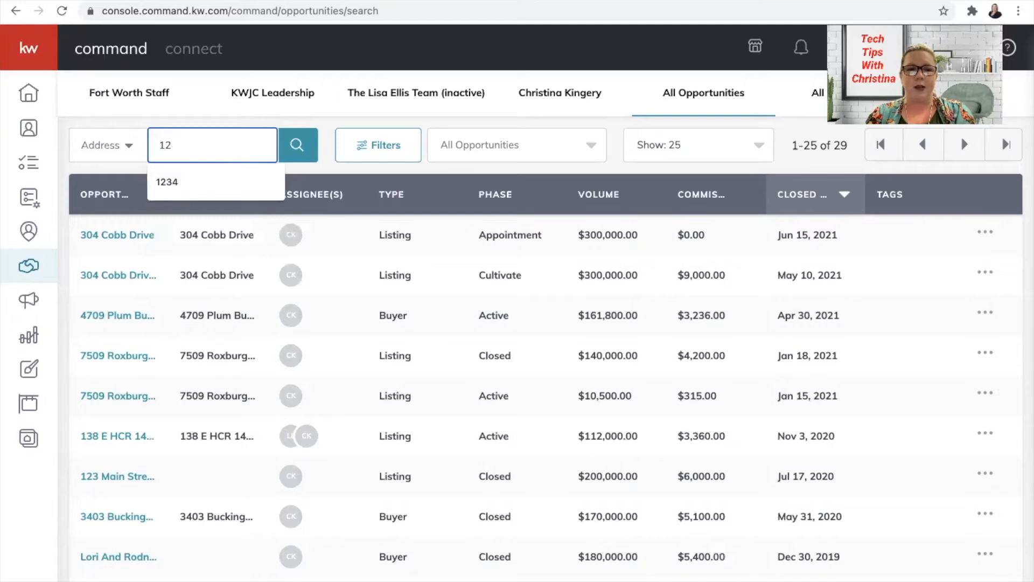
- Search the opportunities by address for 1234 and open the matching Main Street listing's offers and commissions
key(Return)
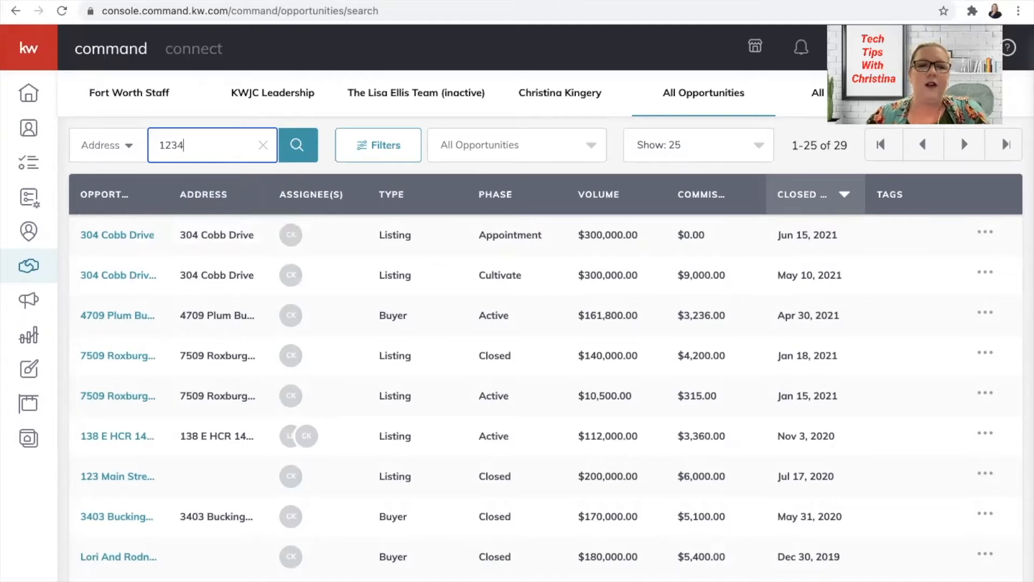
click(81, 236)
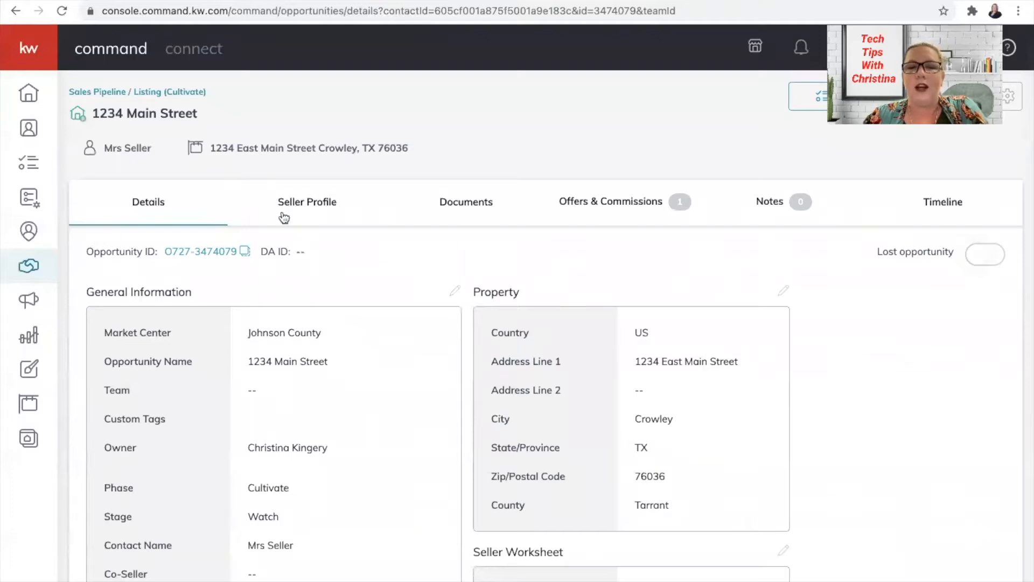
click(589, 207)
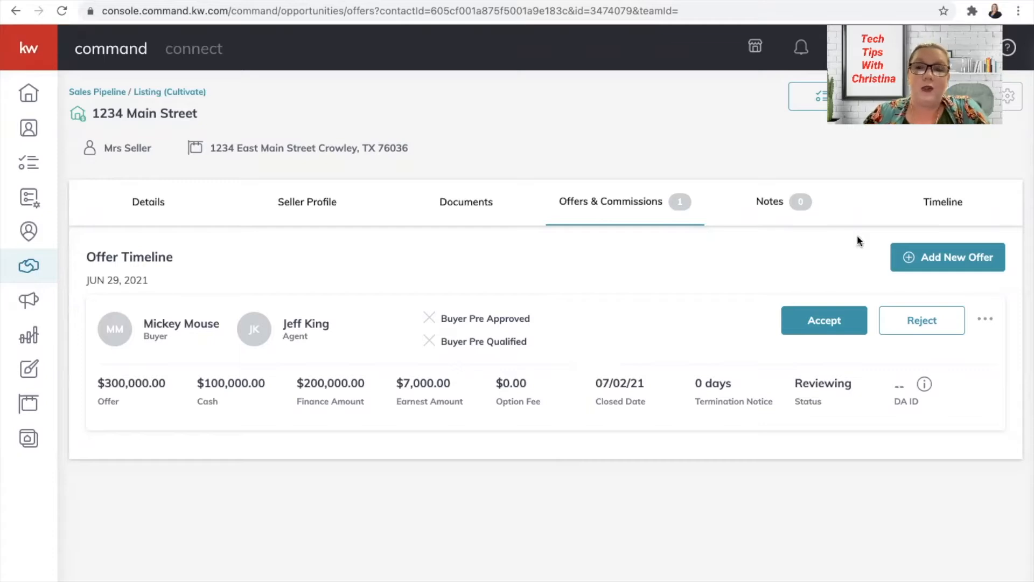
- Create a new offer on the listing, replacing the default version name with the buyer's full name
click(967, 259)
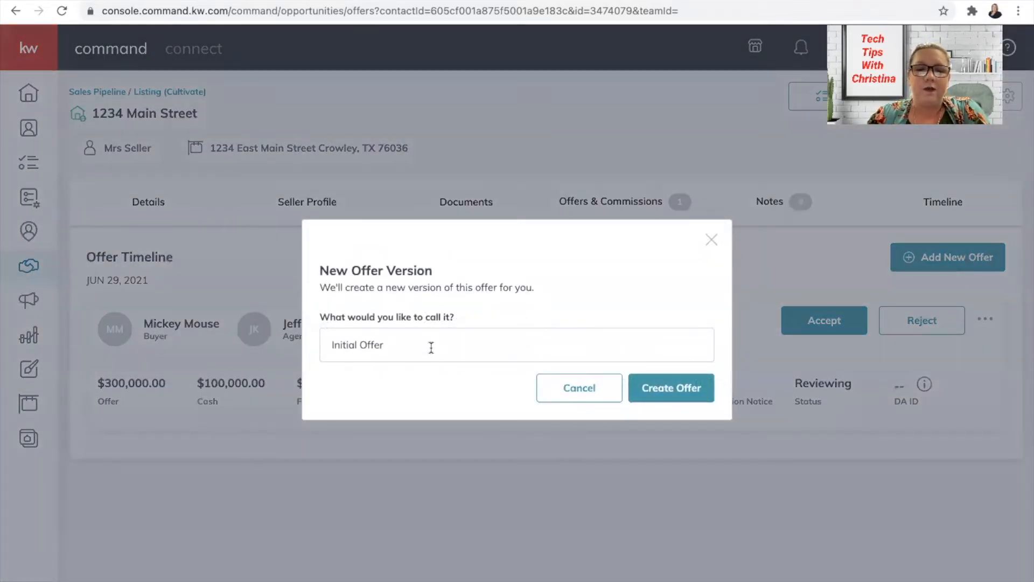
triple_click(431, 348)
key(BackSpace)
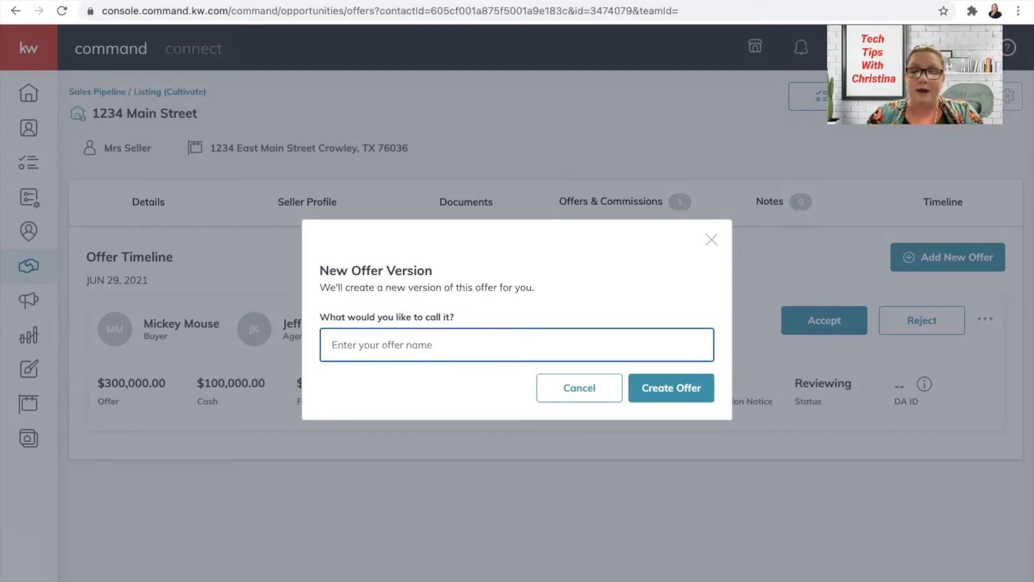
text(Donald Duck)
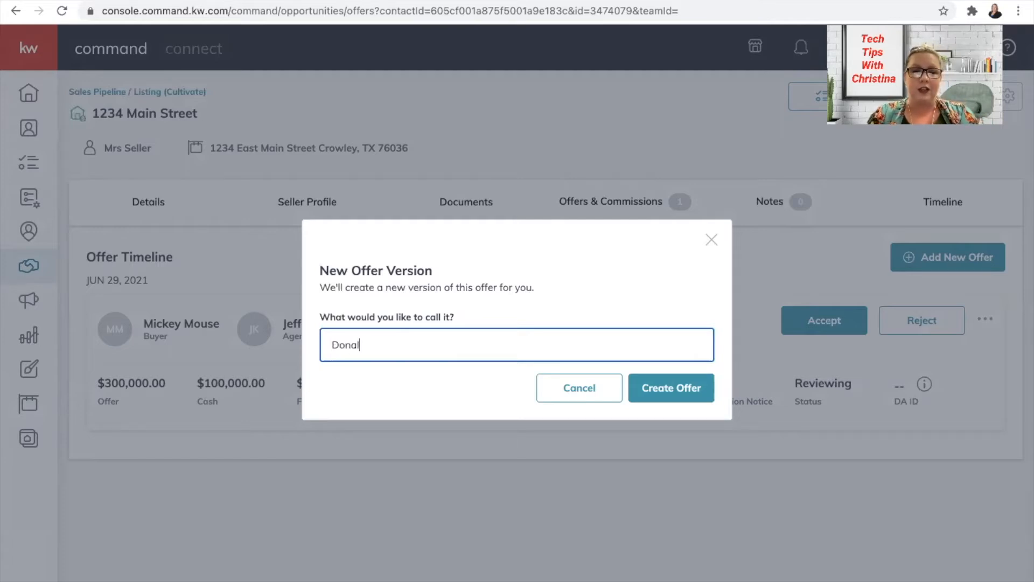
click(677, 397)
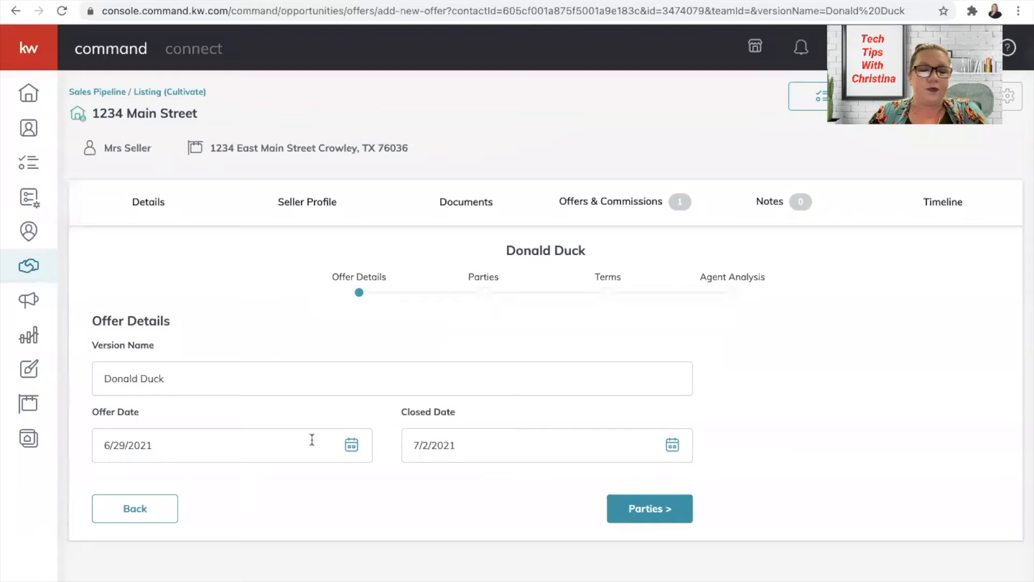
- Fill in the offer's parties with the buyer's name and the name of the associate representing the buyer
click(648, 509)
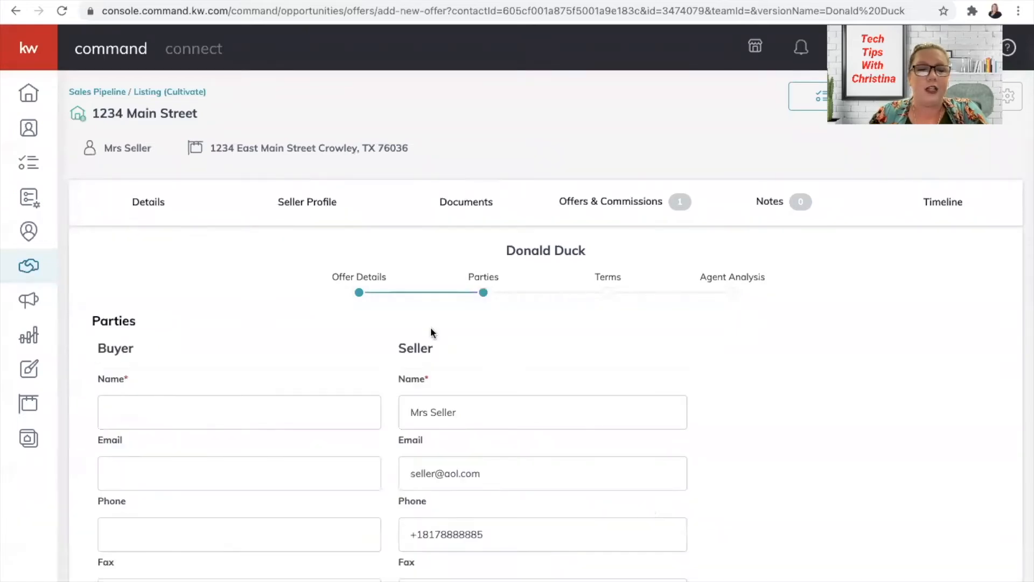
scroll(152, 420, down, 2)
click(134, 275)
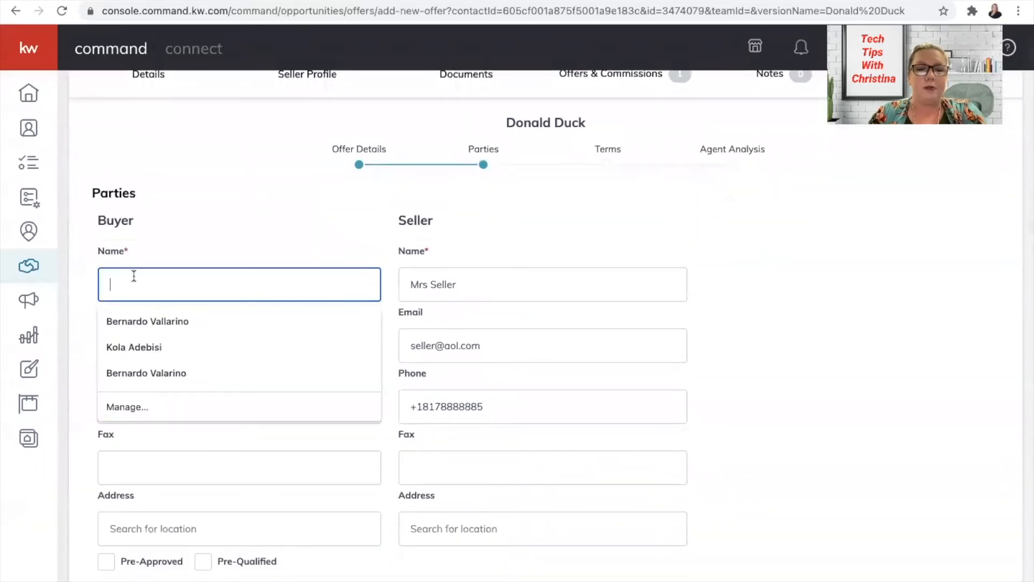
text(Donald Duck)
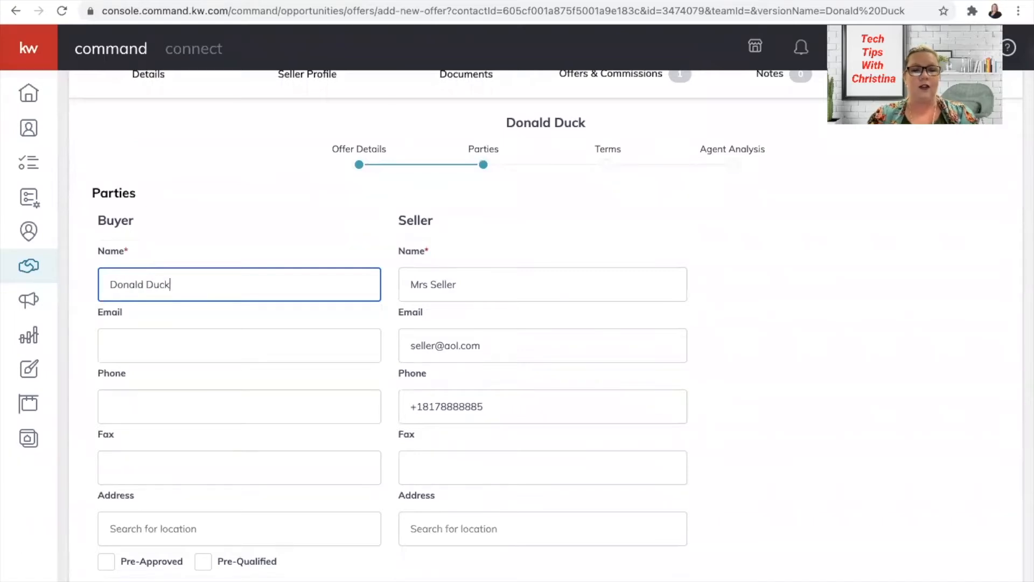
scroll(135, 276, down, 5)
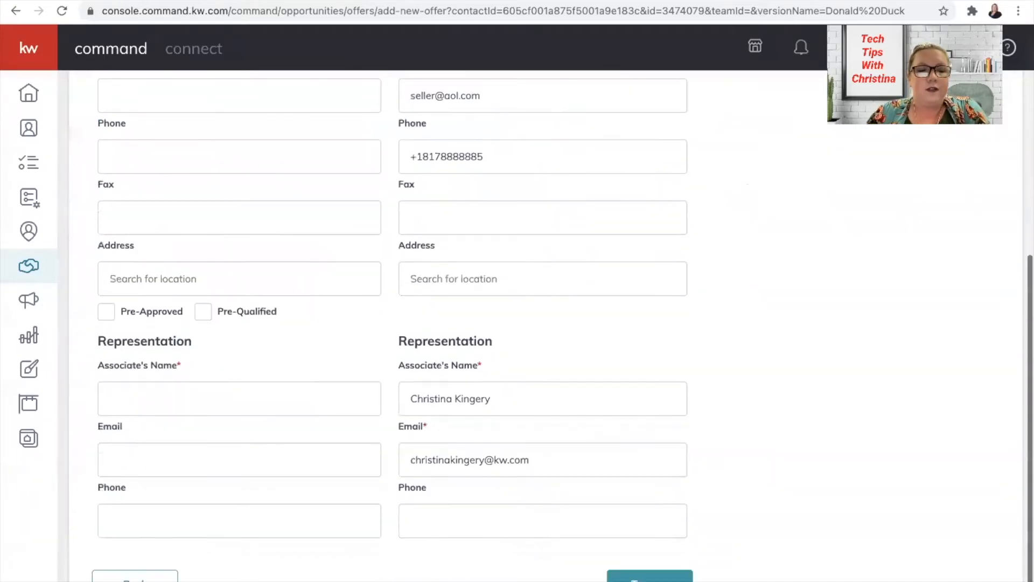
click(185, 397)
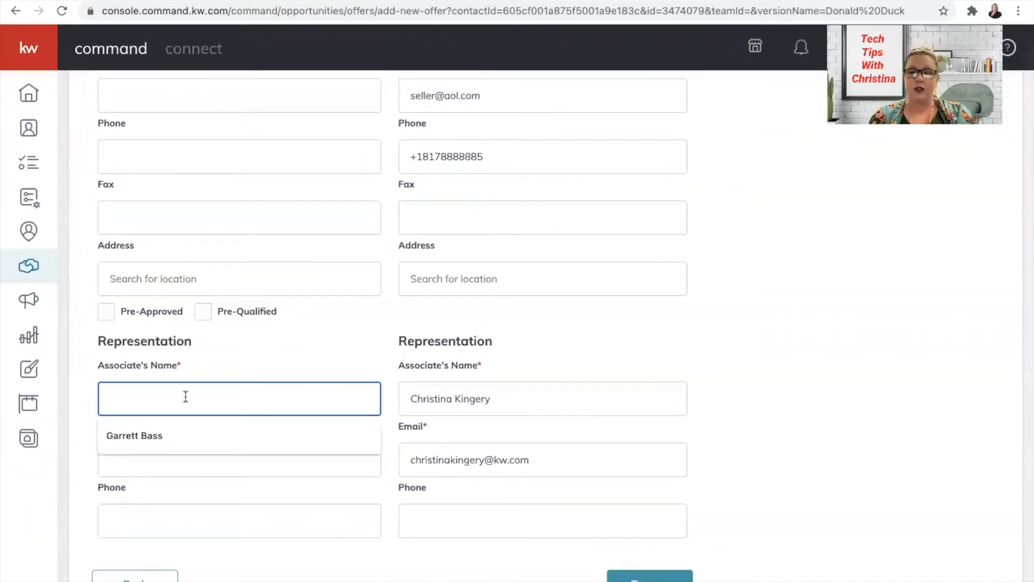
click(168, 433)
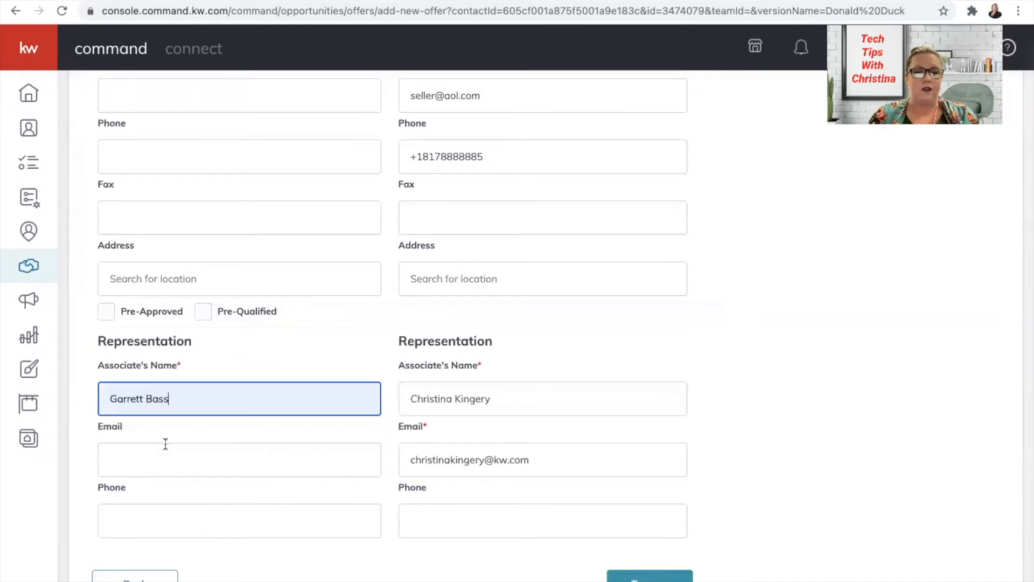
scroll(328, 491, down, 1)
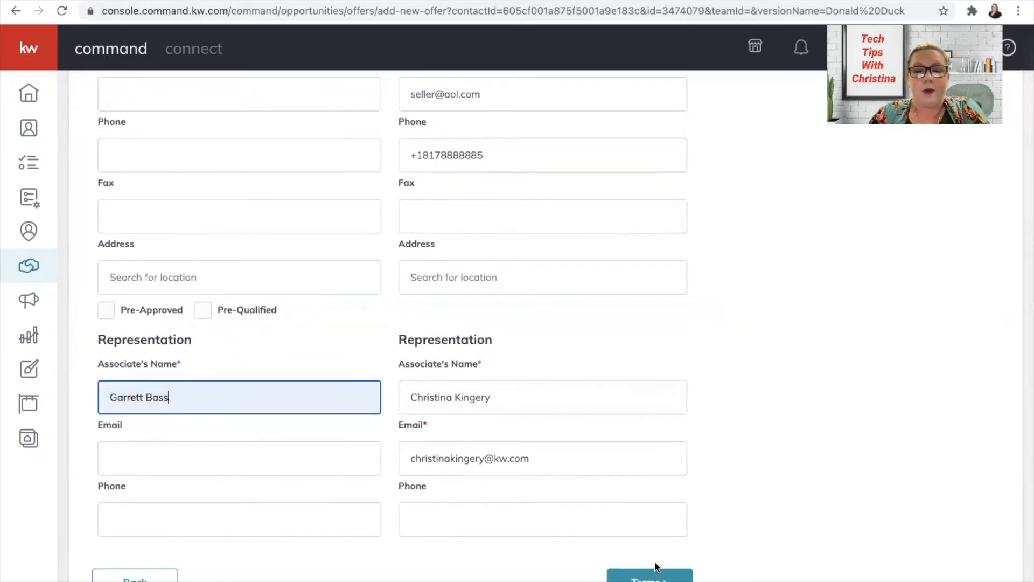
scroll(586, 305, up, 4)
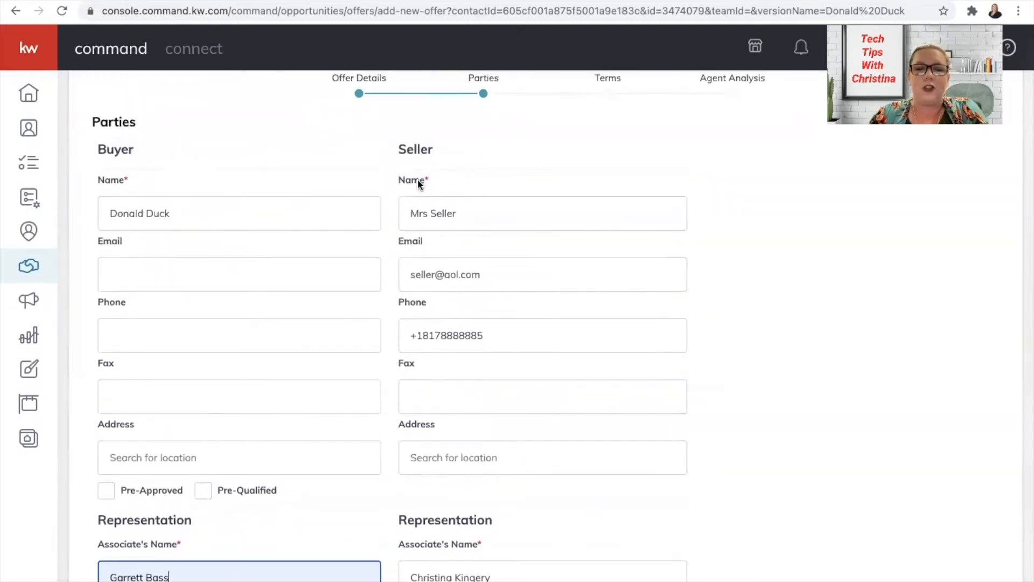
scroll(310, 275, down, 4)
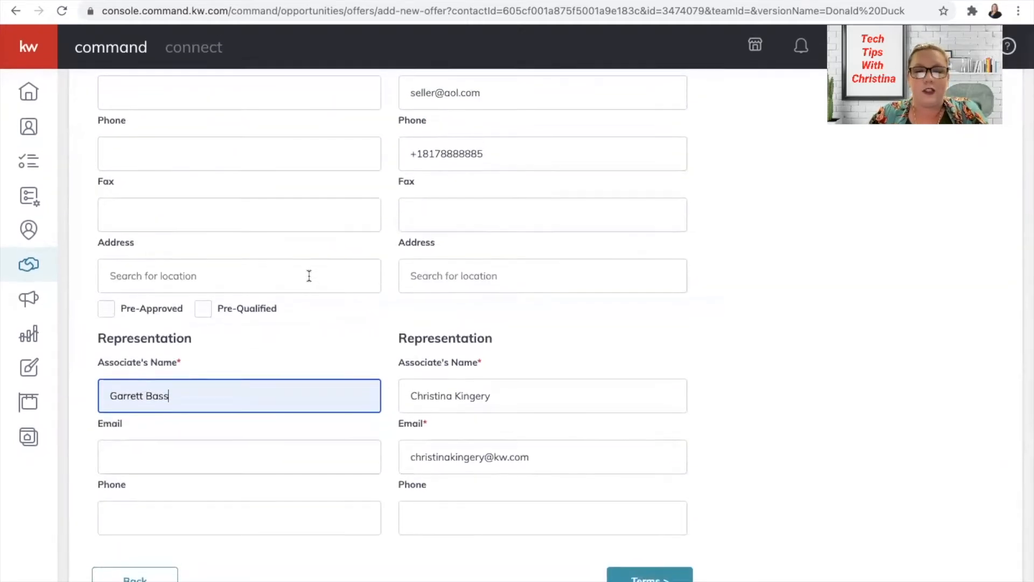
- Continue to the offer's terms and set the cash amount to $295,000
click(661, 575)
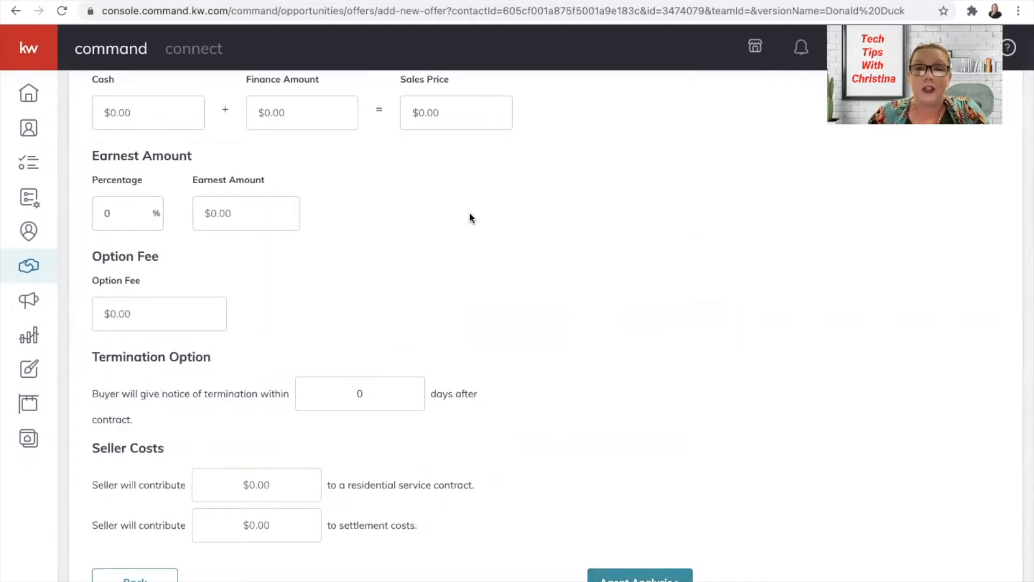
scroll(470, 212, up, 2)
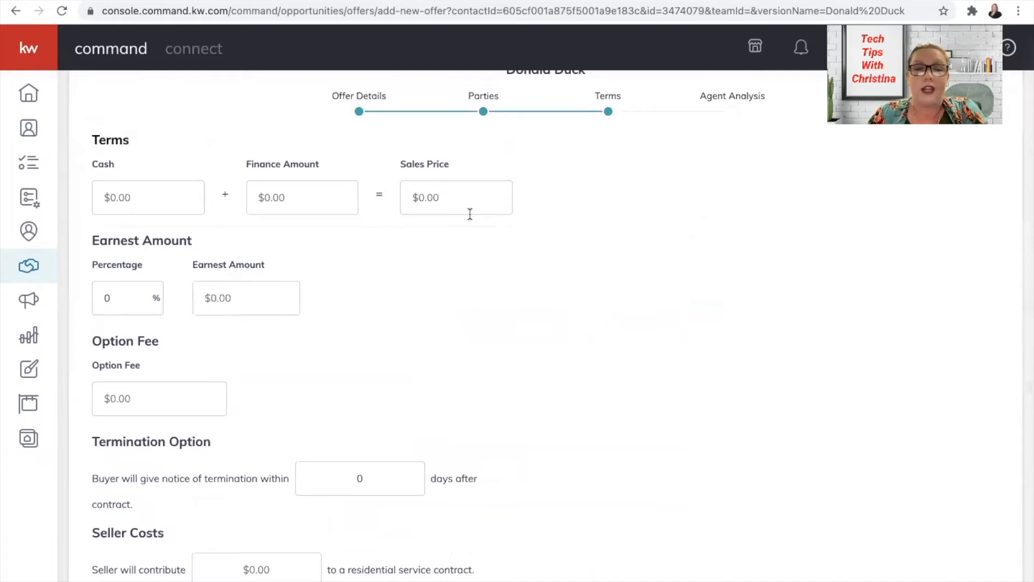
click(119, 198)
text(2950000)
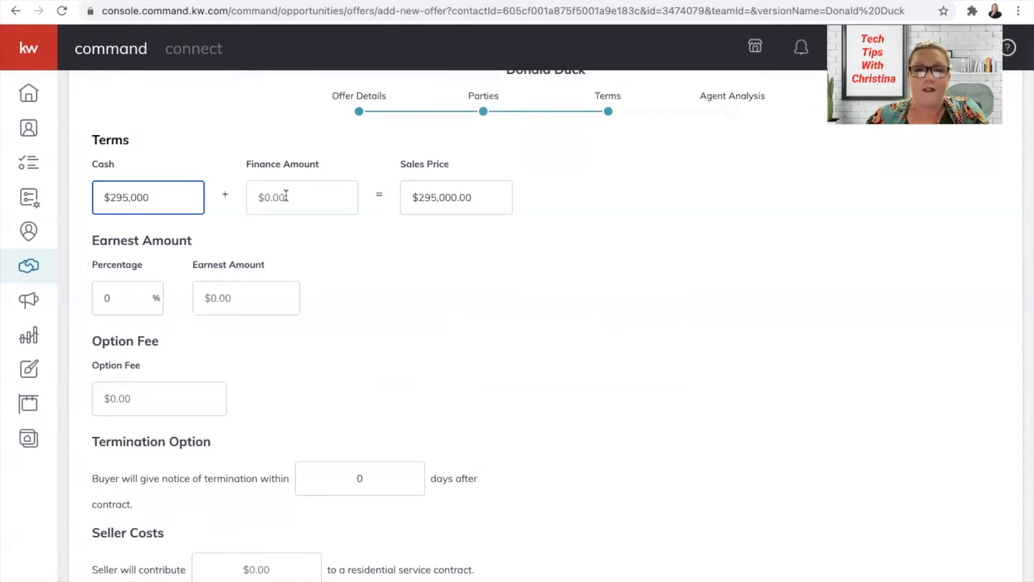
click(286, 196)
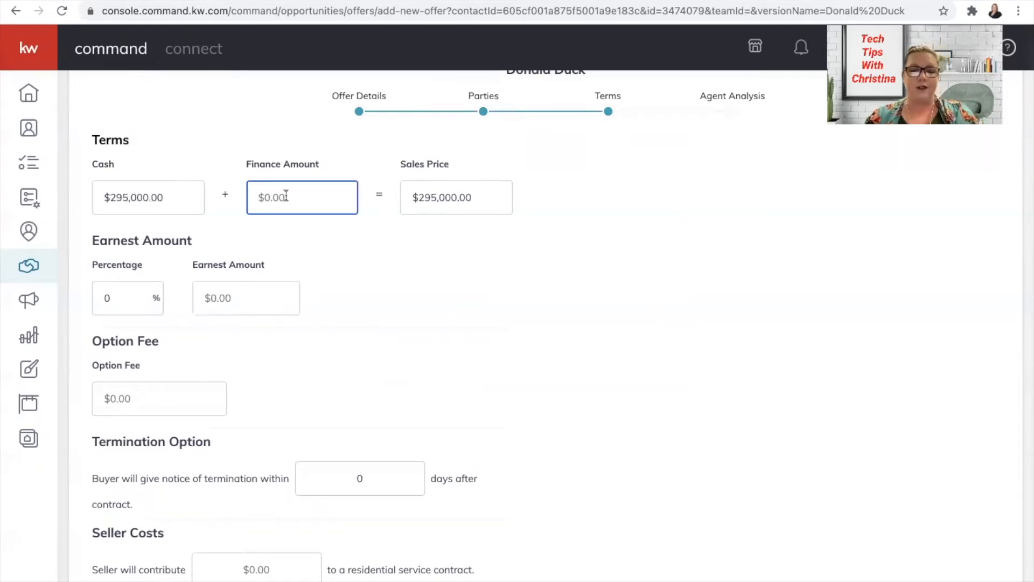
text(100,00)
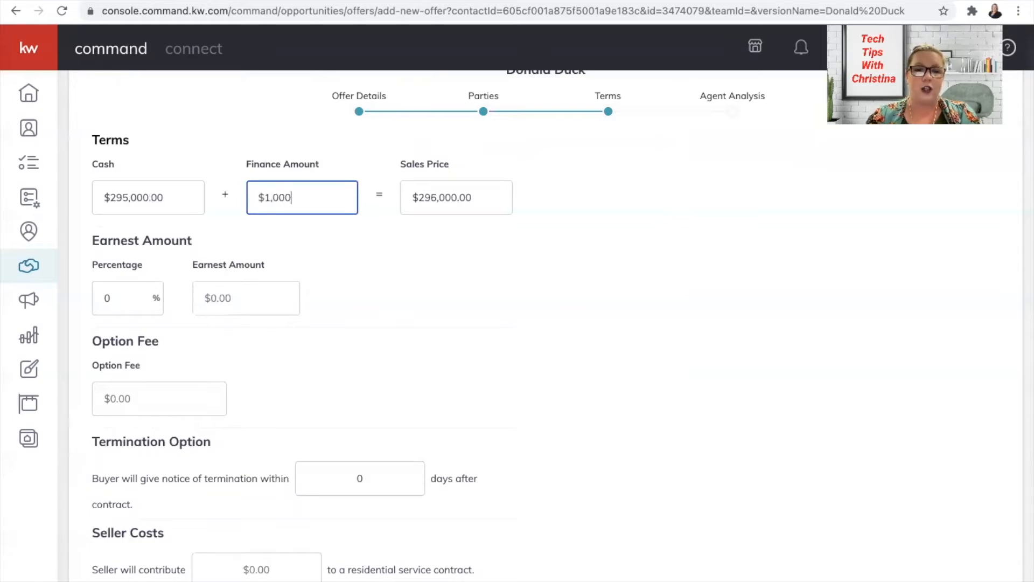
text(0)
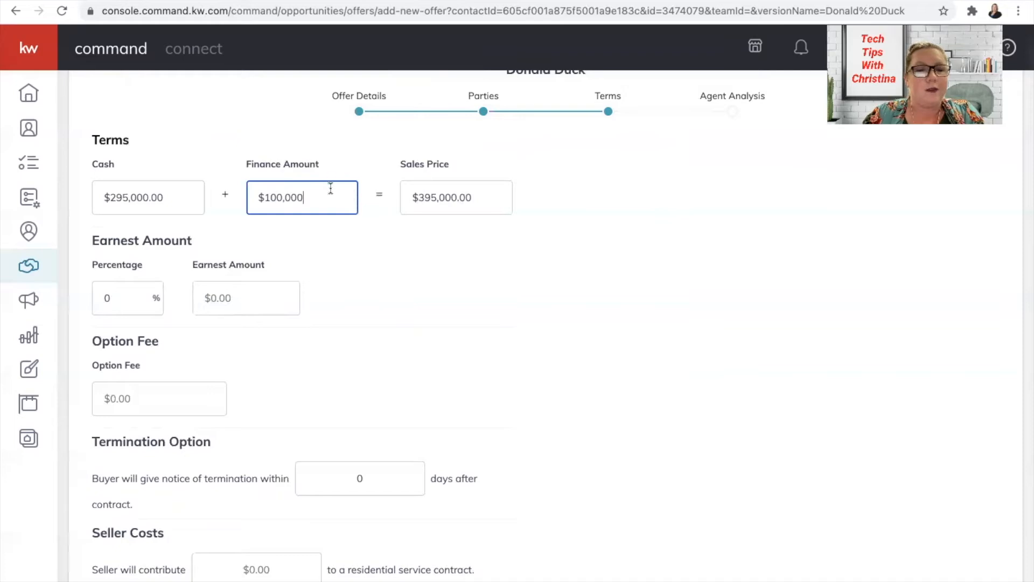
drag(331, 188, 249, 181)
key(BackSpace)
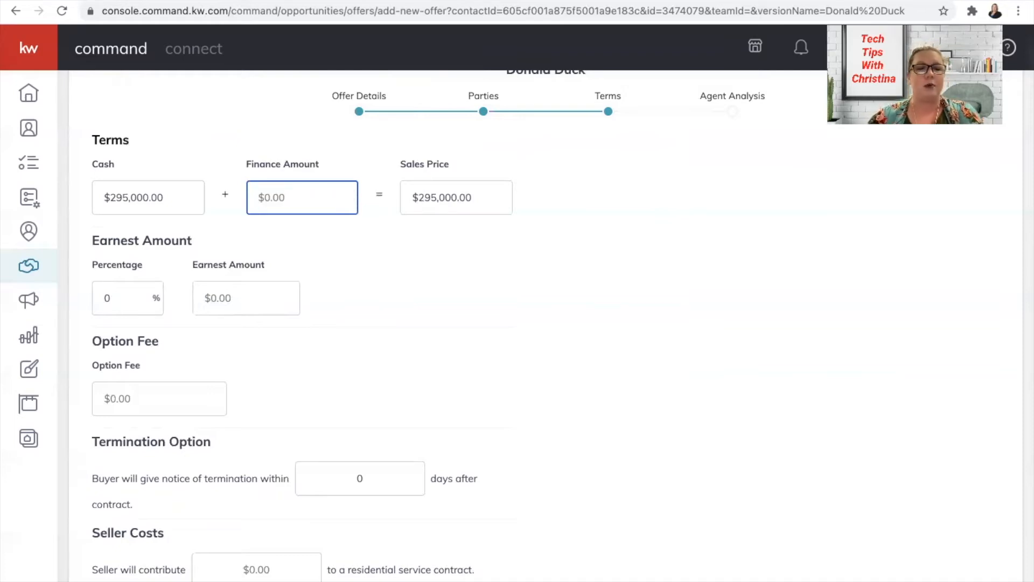
- Set the earnest amount to $10,000 and the option fee to $1,000
click(252, 296)
text(100000)
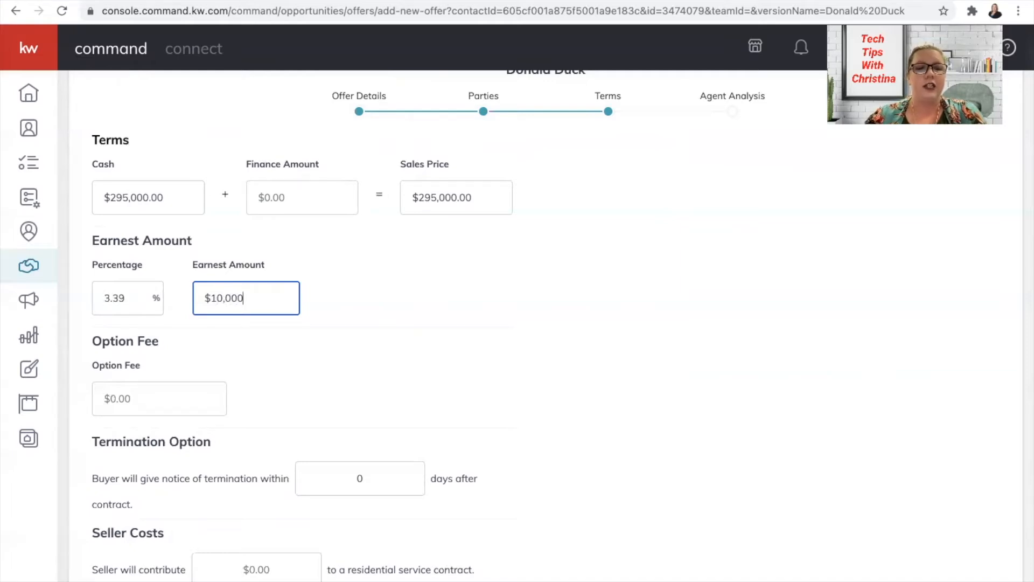
scroll(270, 388, down, 2)
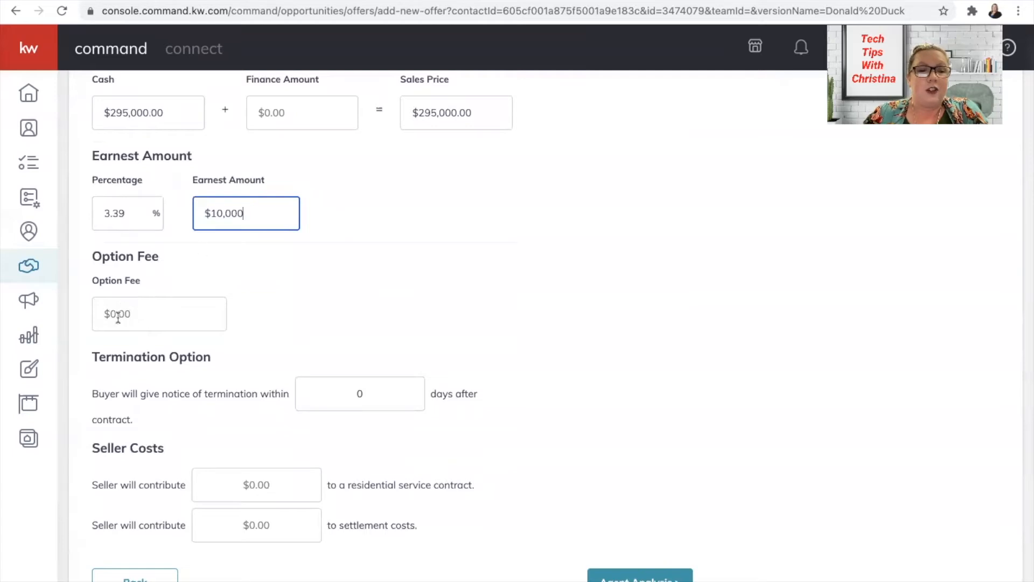
click(137, 318)
text(1000)
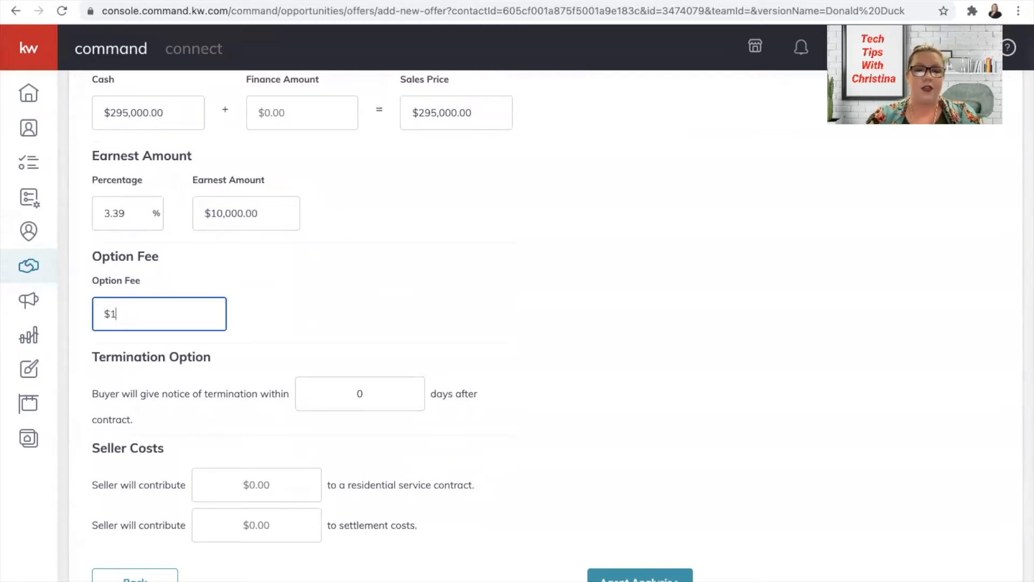
- Set the buyer's termination notice period to 10 days after contract
click(326, 388)
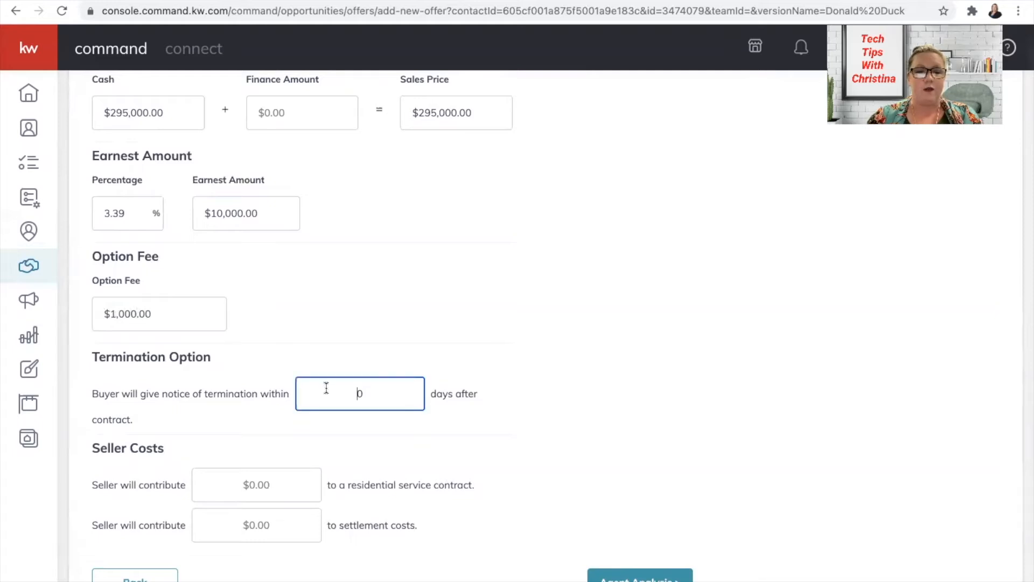
text(100)
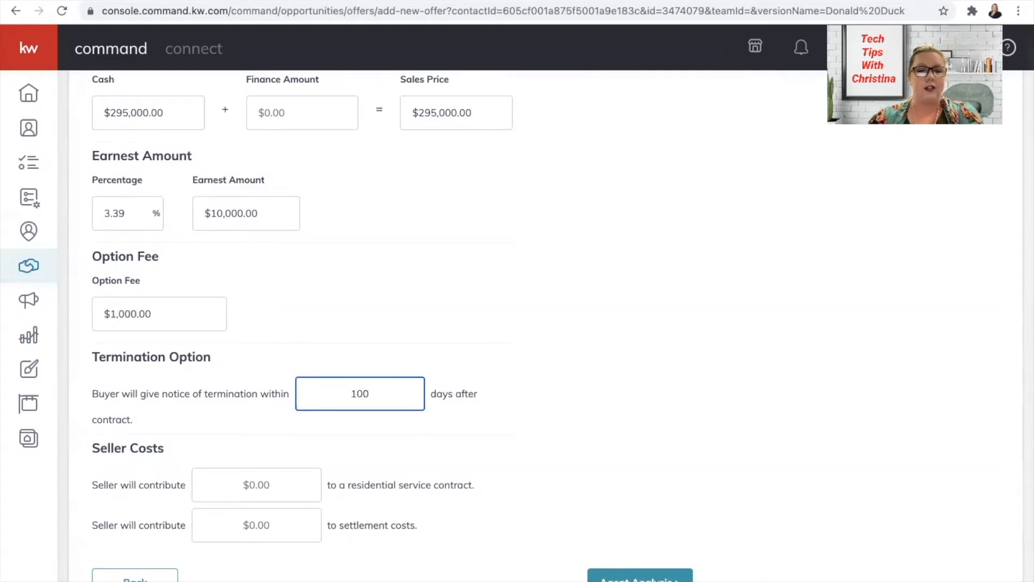
key(Delete)
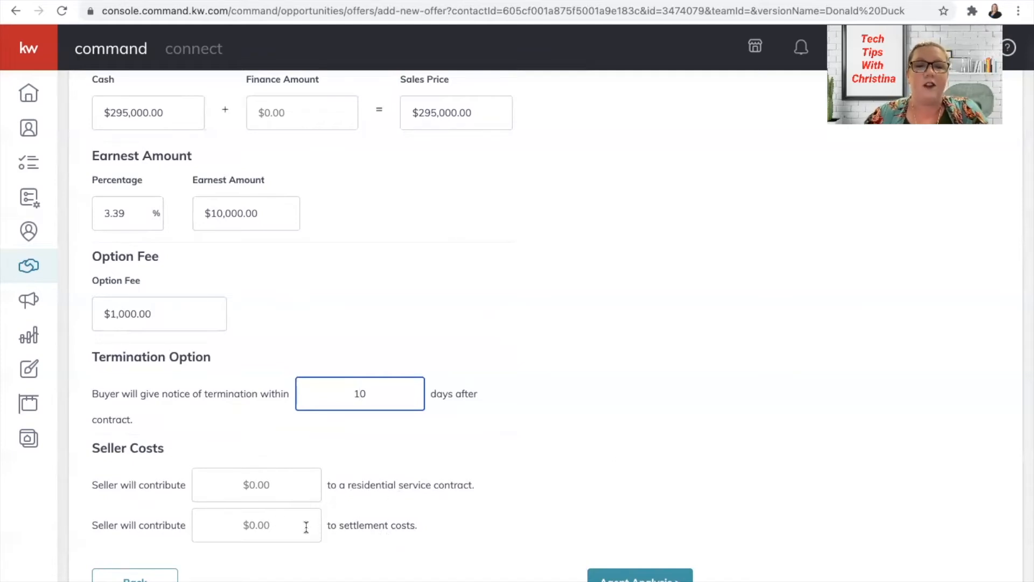
click(639, 576)
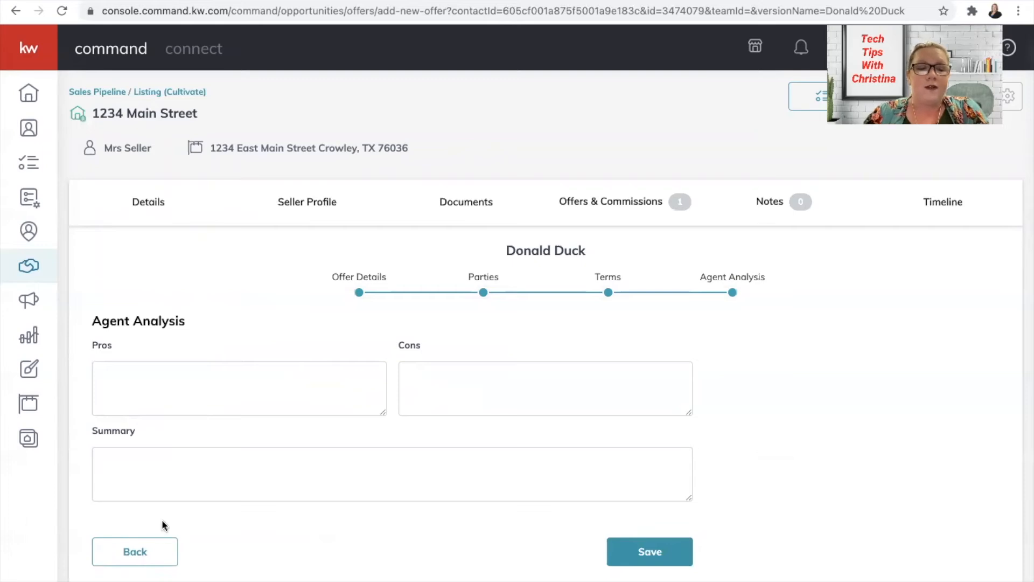
click(156, 546)
scroll(376, 518, down, 4)
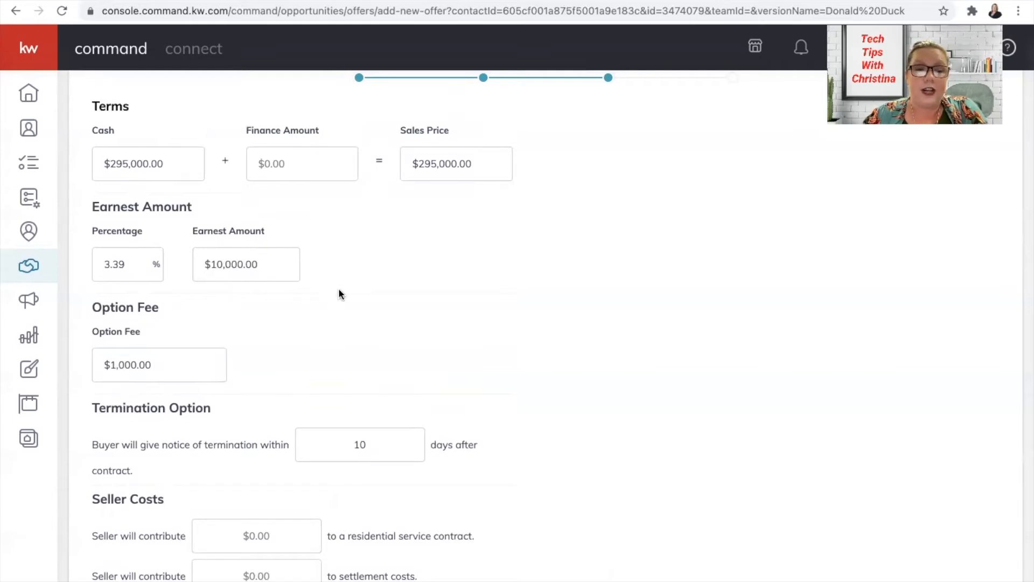
scroll(340, 293, down, 1)
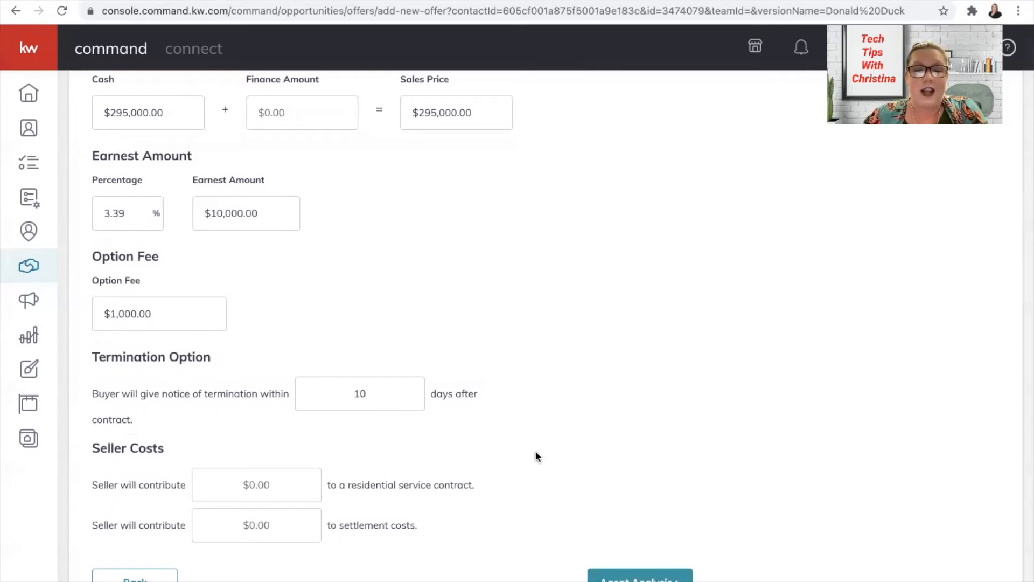
- Continue to the offer's agent analysis and enter "Cash offer $295,000" as a pro
click(636, 575)
click(307, 409)
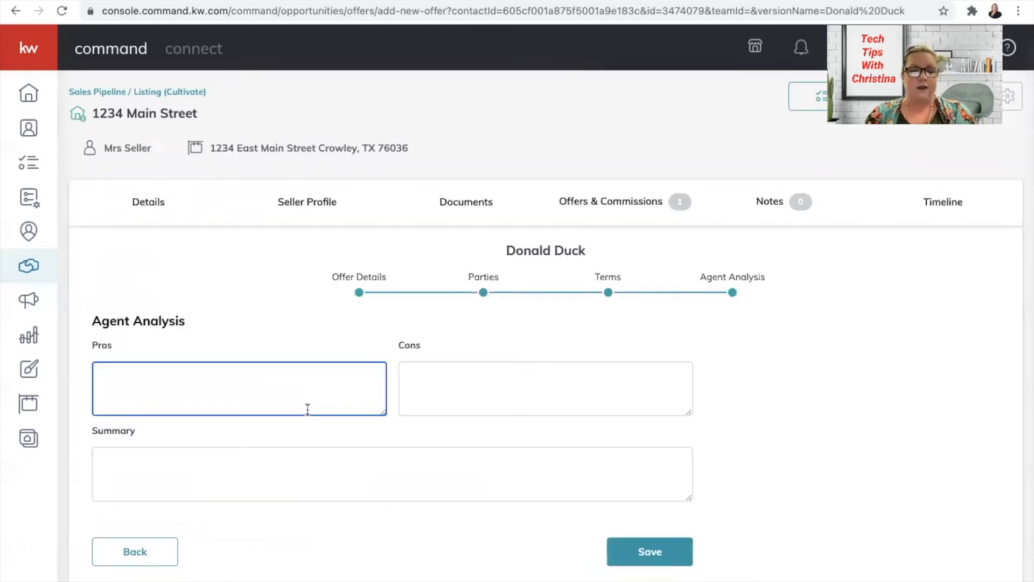
text(Cash offer )
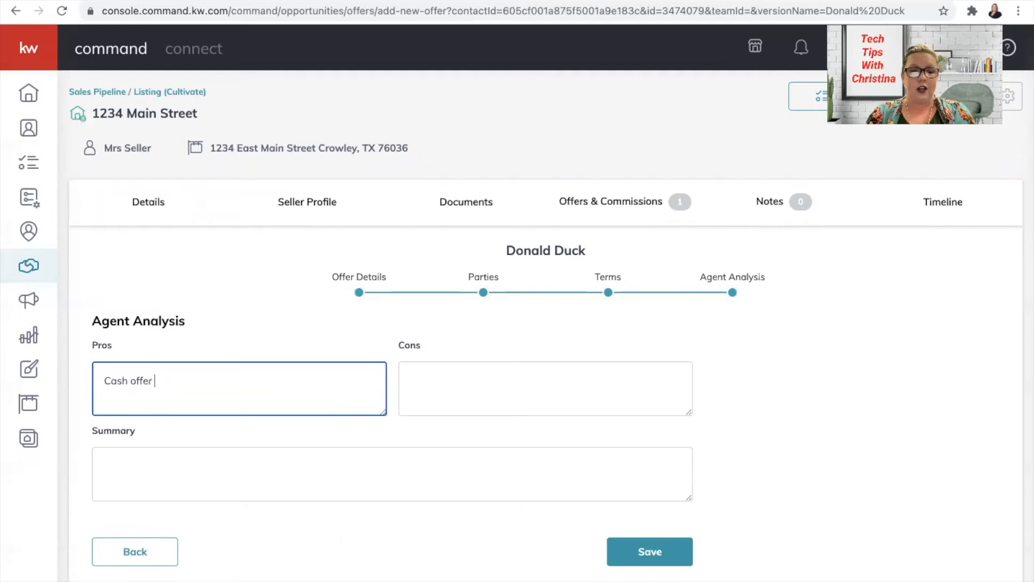
text($)
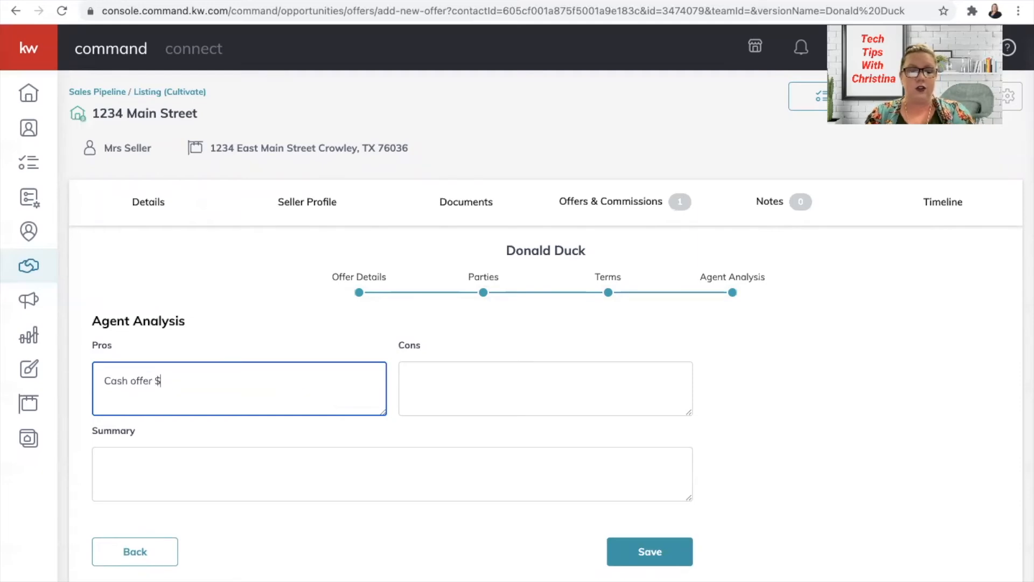
text(295,000)
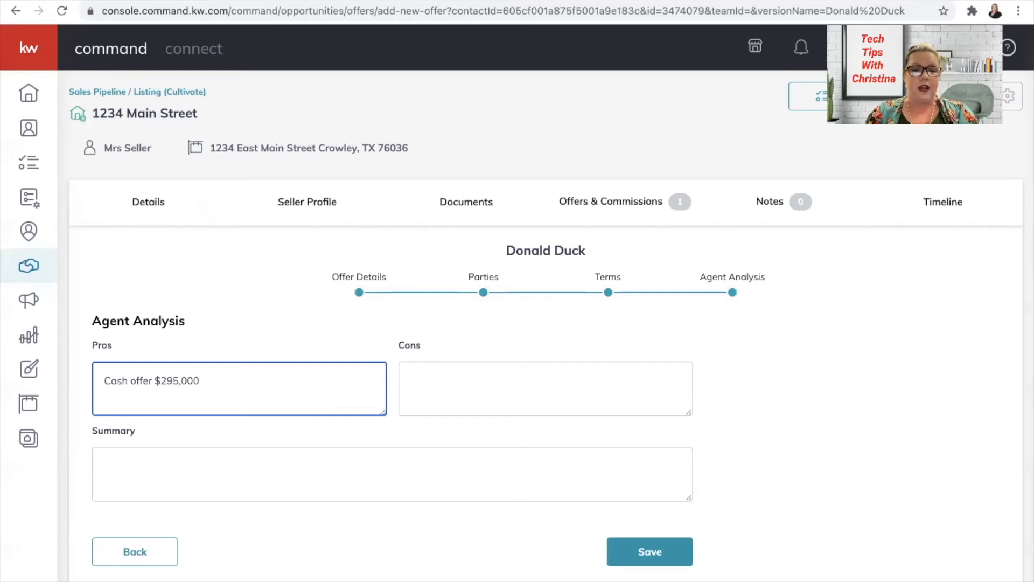
- Check the offer's terms again and add "$10,000 Earnest" as a second line in the pros
click(134, 552)
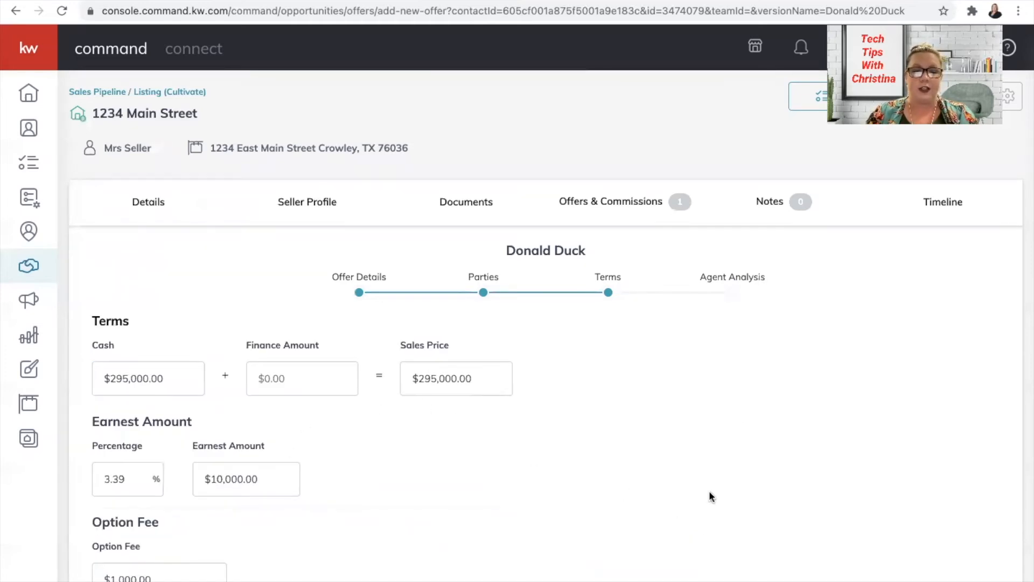
scroll(756, 412, down, 5)
click(650, 573)
click(357, 396)
text($)
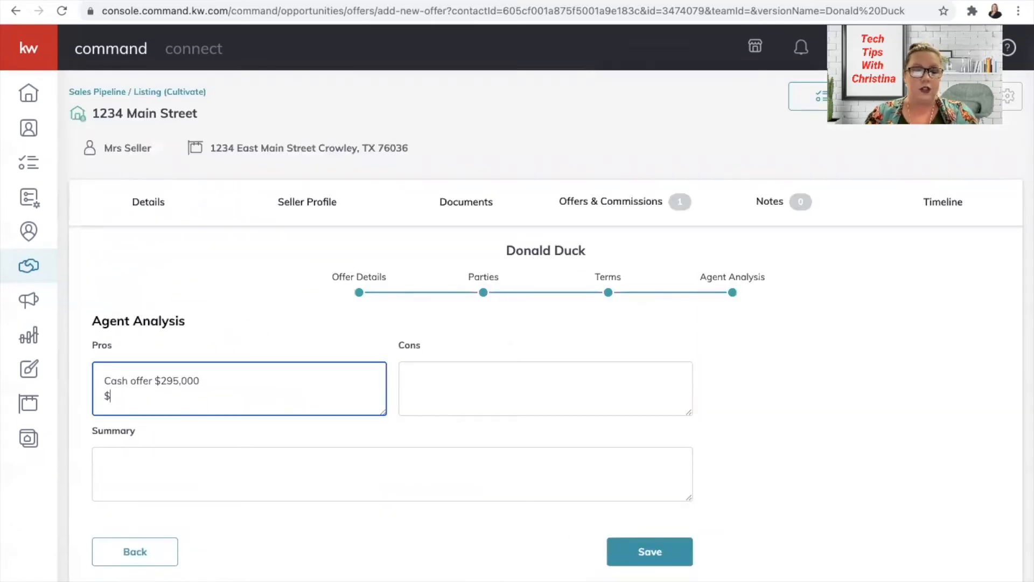
text(10,000 Earnest)
key(Tab)
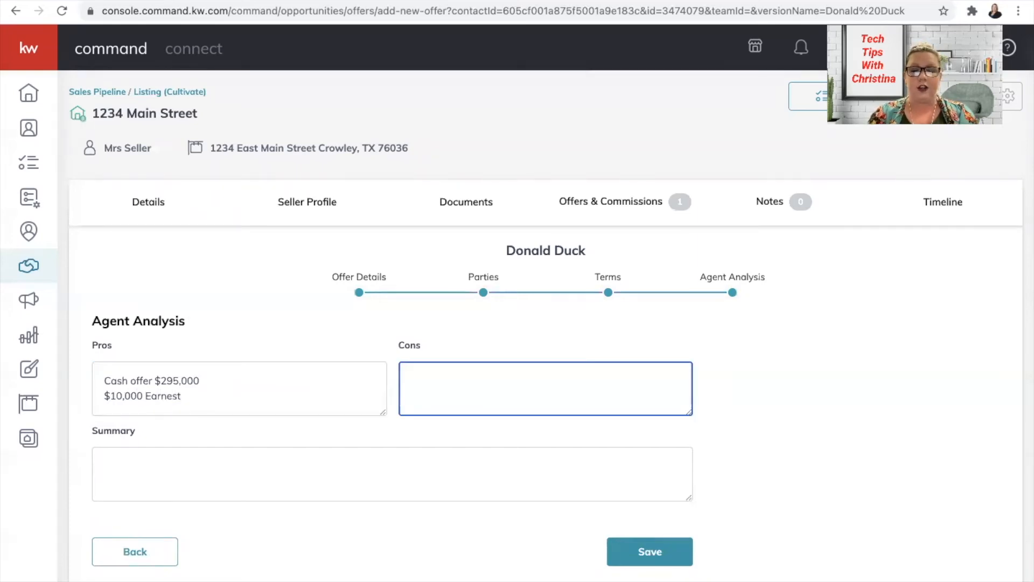
- Enter "$1,000 Option Fee for 10 day option period" as the offer's con
text($)
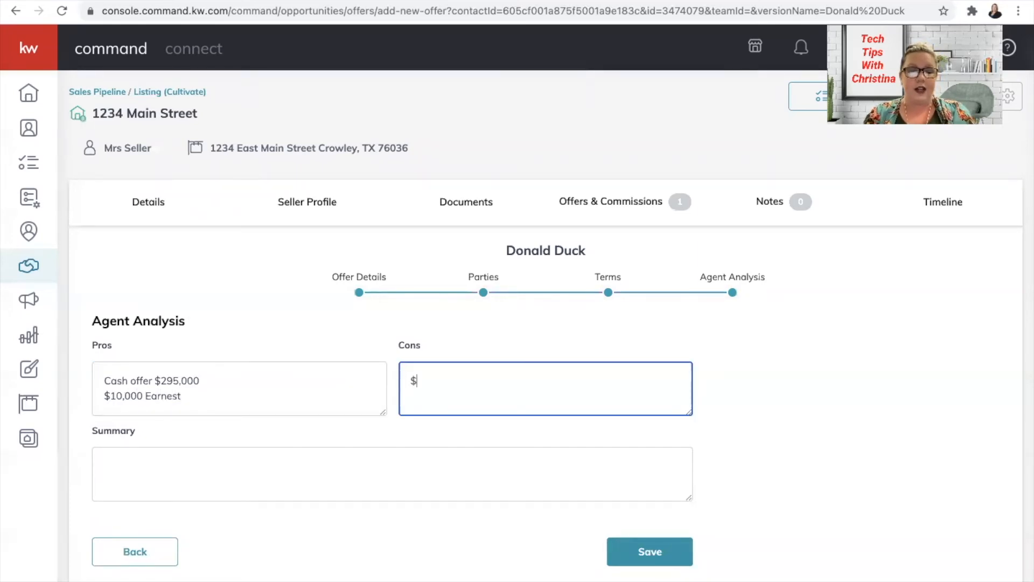
text(1,000 )
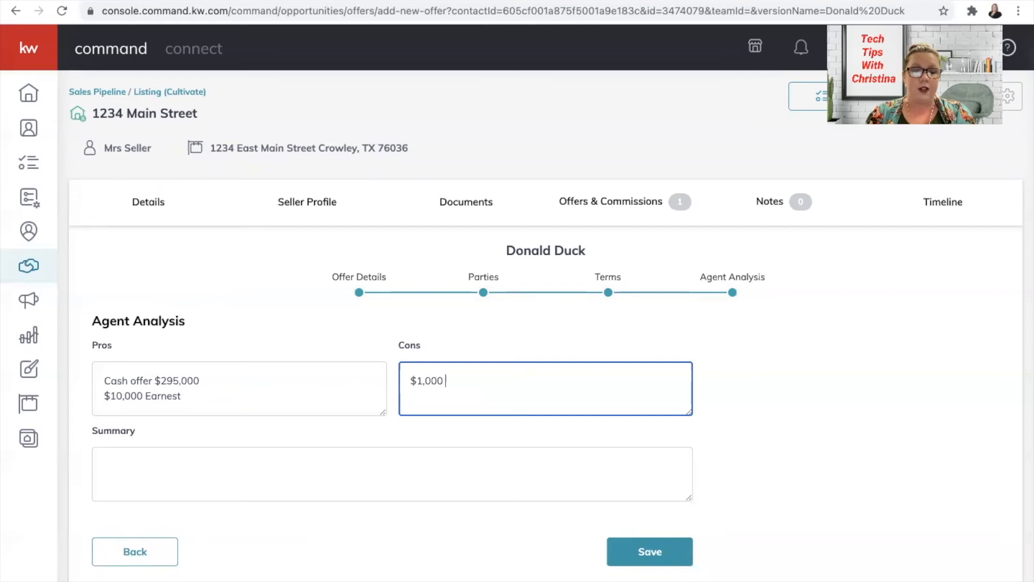
text(Option P)
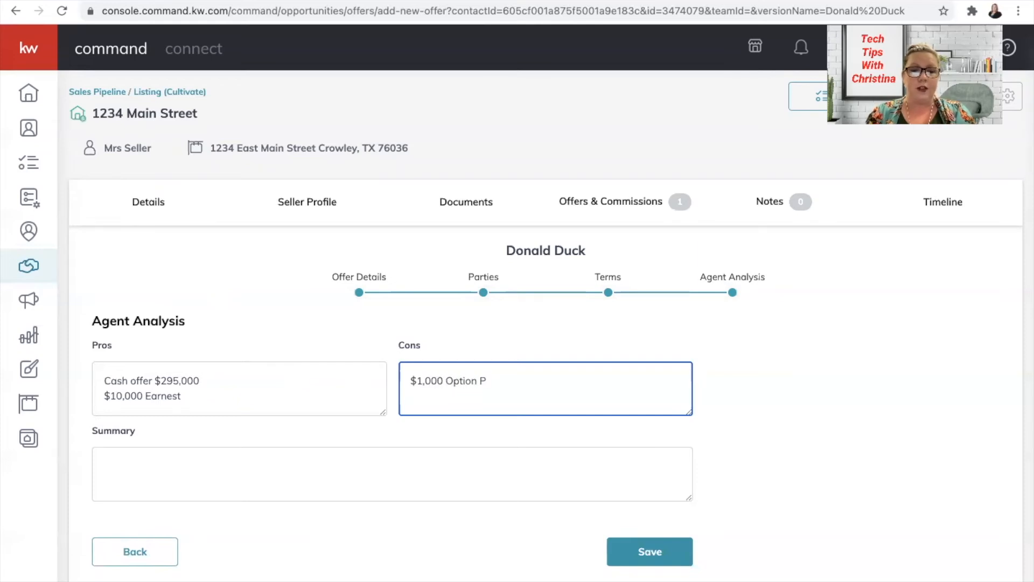
key(BackSpace)
text(Fee for )
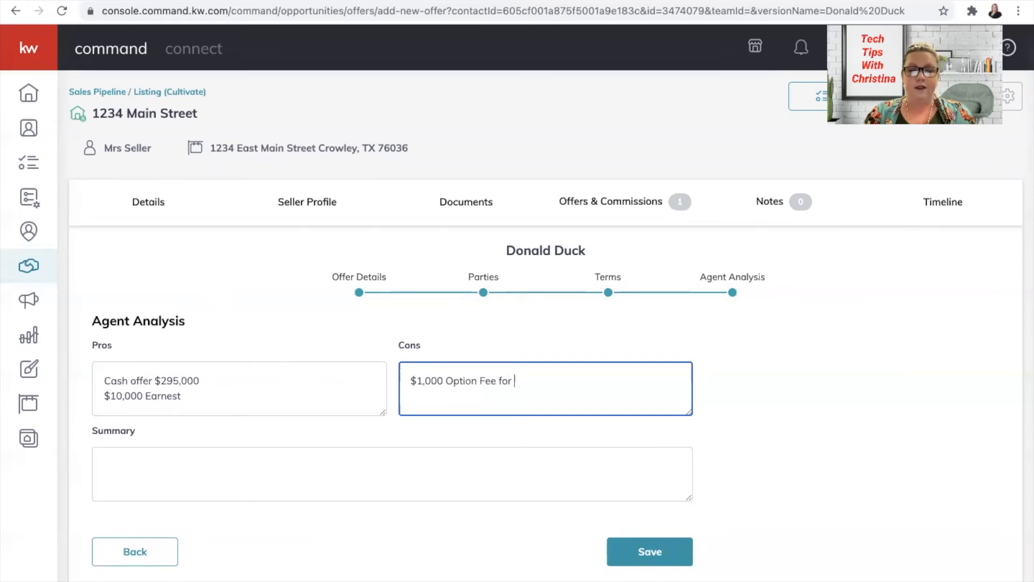
text(10 day opt)
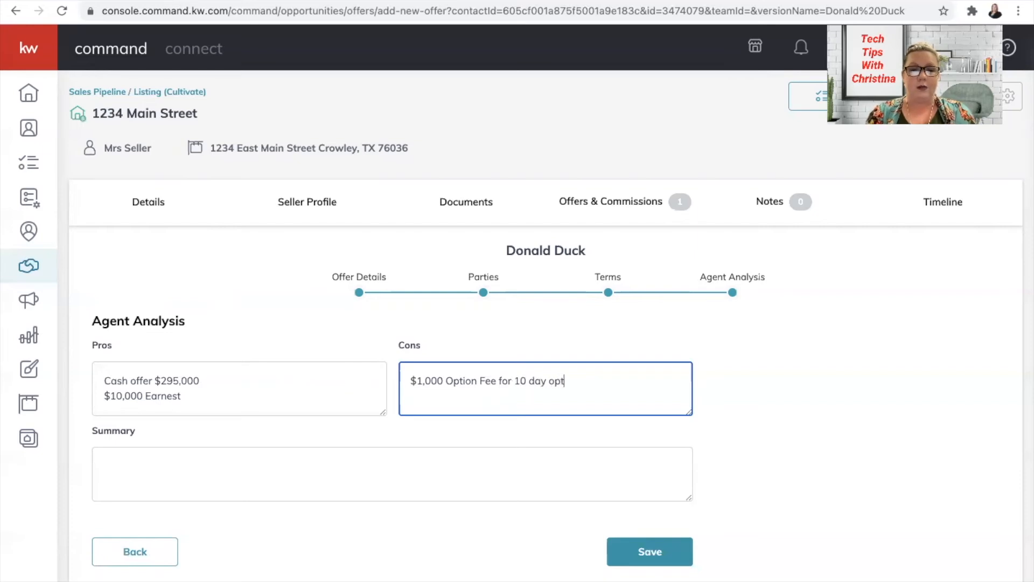
text(ion period)
key(Return)
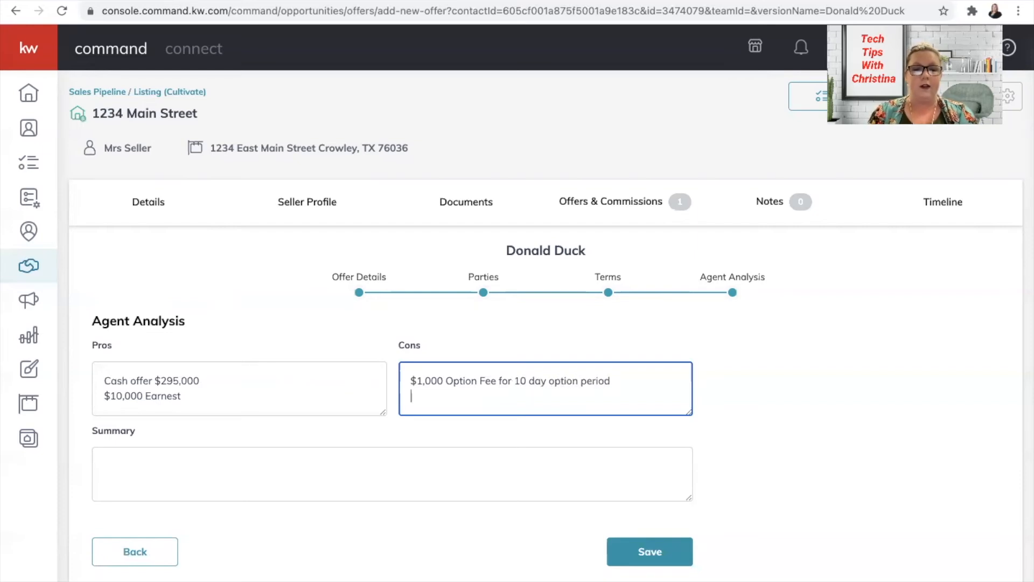
- Write the analysis summary "This is a strong offer. CASH! Do not have to worry about appraisal."
click(403, 455)
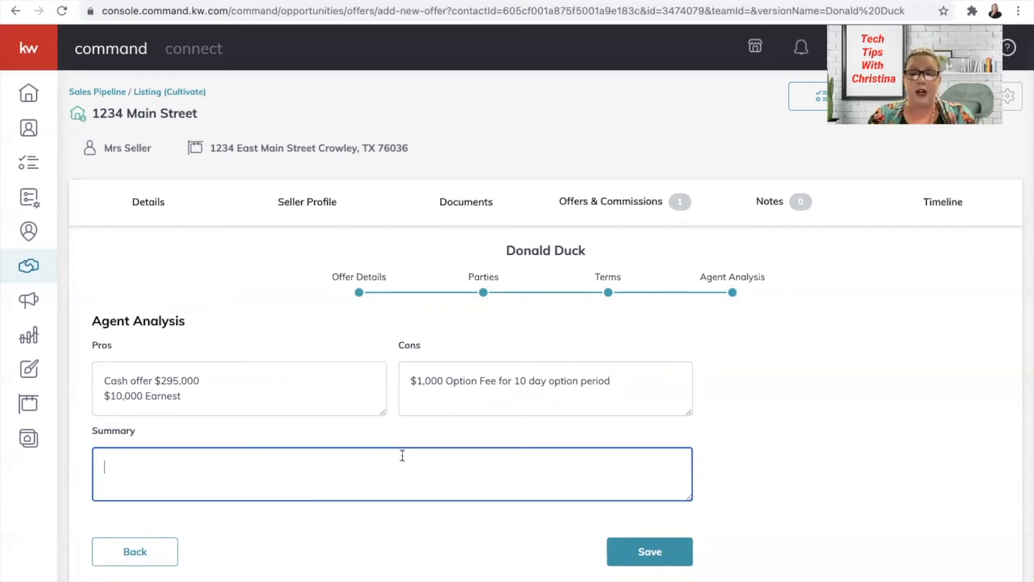
text(This is a stonr)
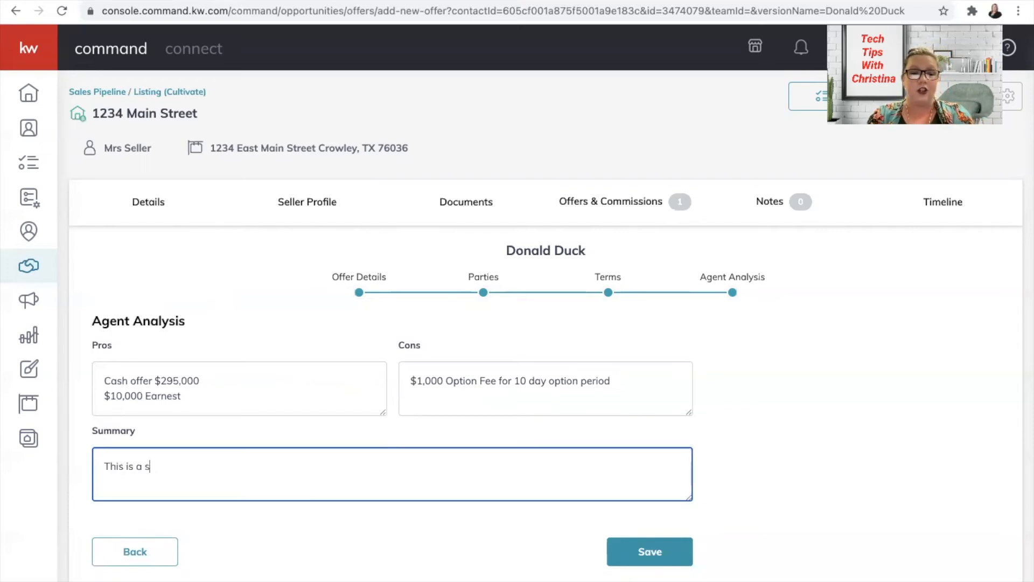
key(BackSpace)
key(BackSpace)
key(BackSpace)
text(rong o)
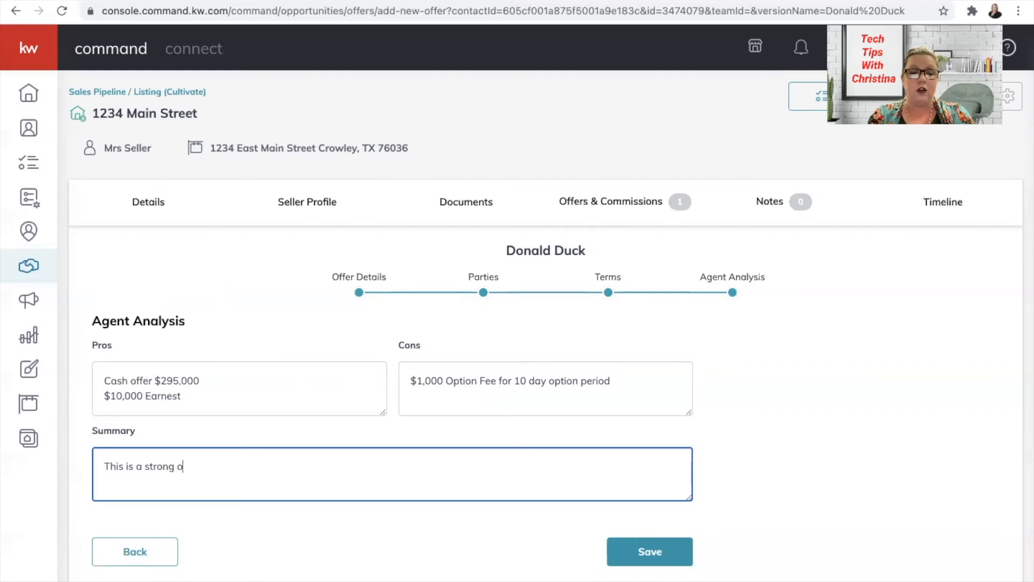
text(ffer. )
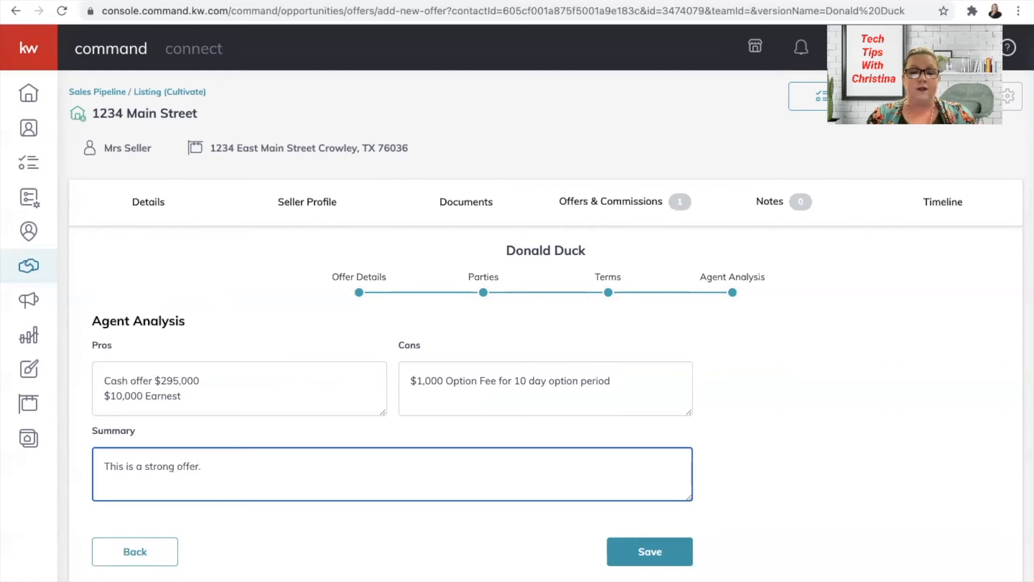
text(CASH)
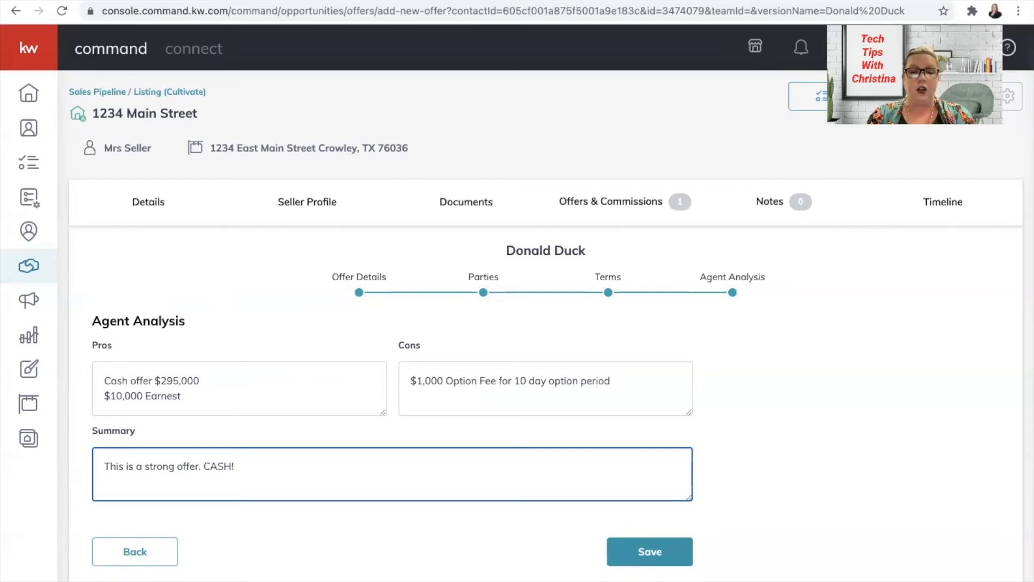
text(! Do not have to worry about appraisal.)
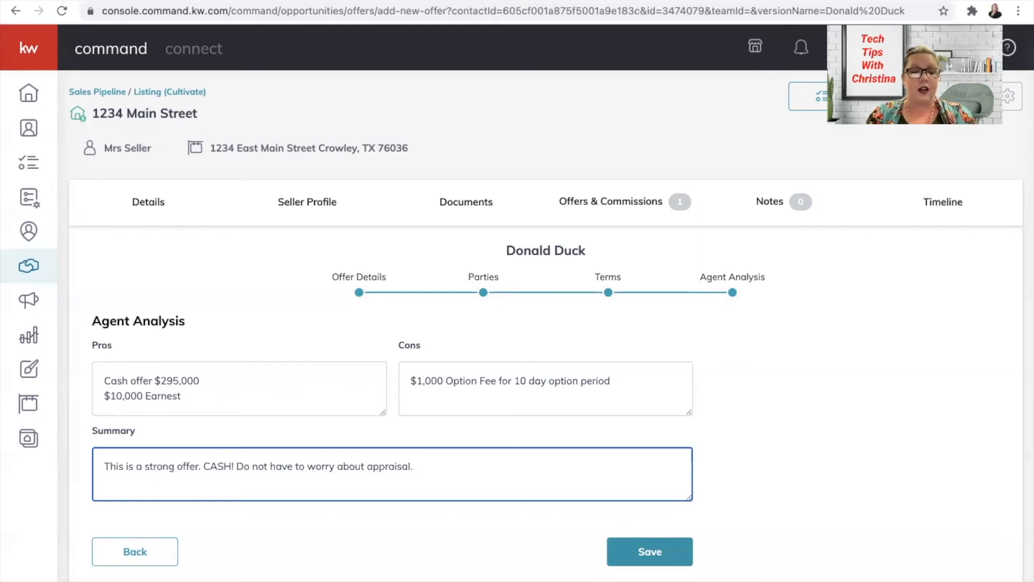
- Add "$10,000 Earnest fee." to the end of the summary and save the new offer
text($10)
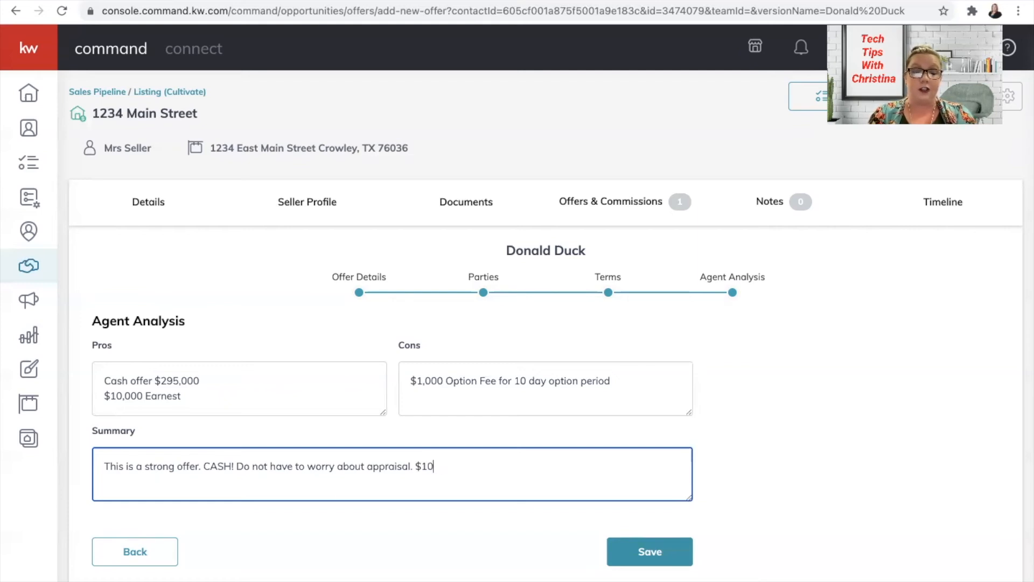
text(,000 Ear)
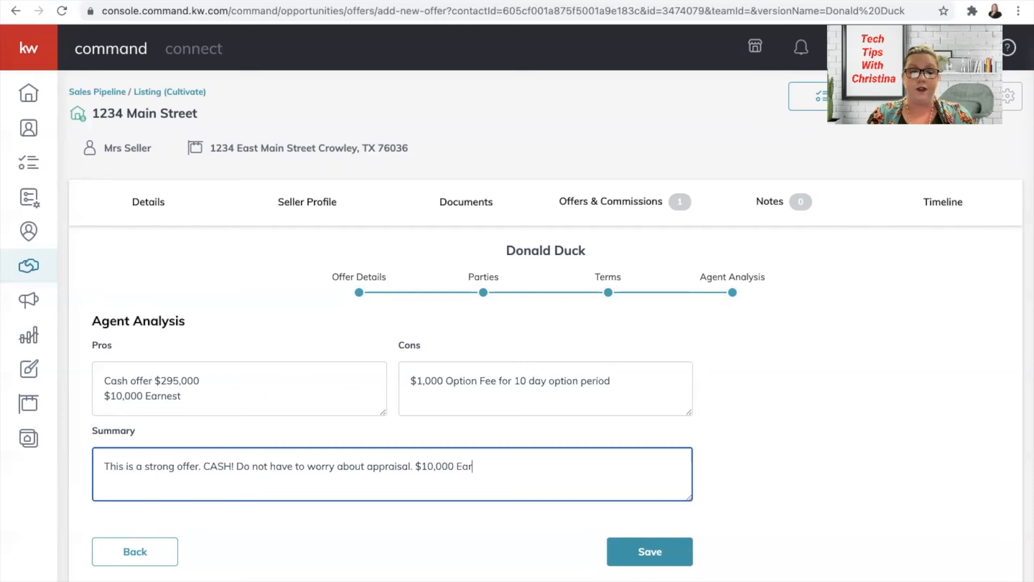
text(nest fee.)
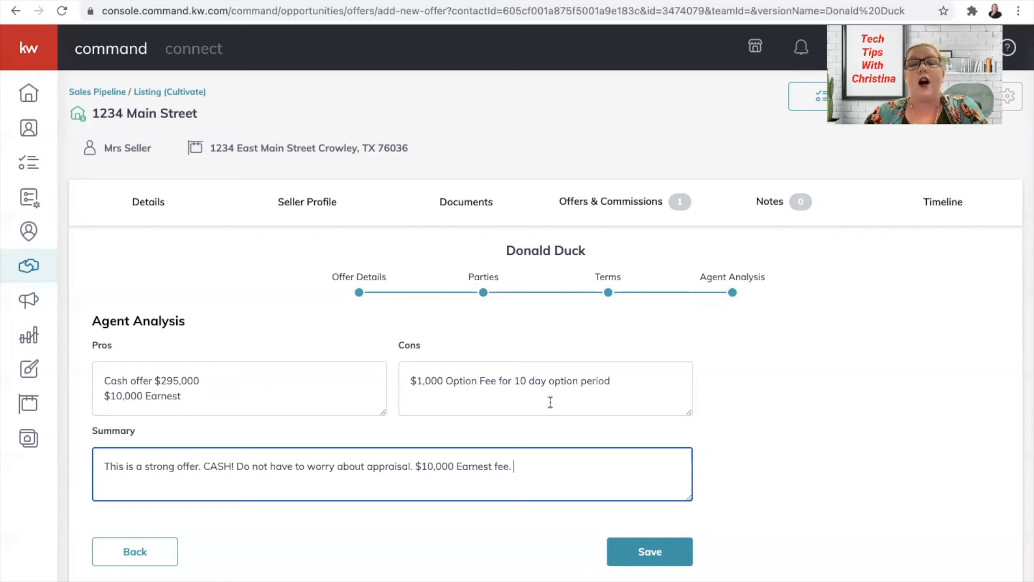
click(646, 552)
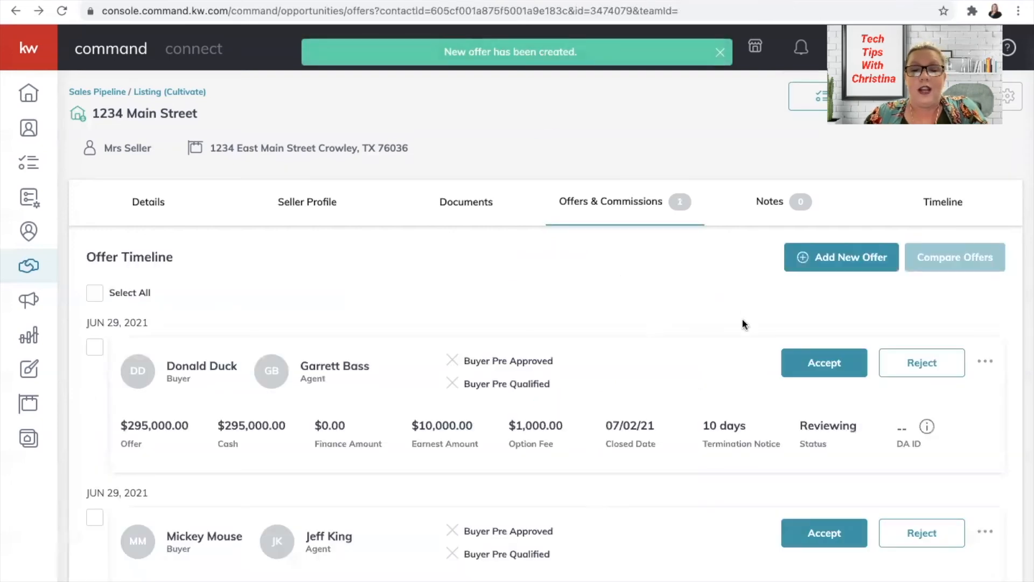
- Select both offers in the offer timeline and compare them
scroll(742, 320, down, 1)
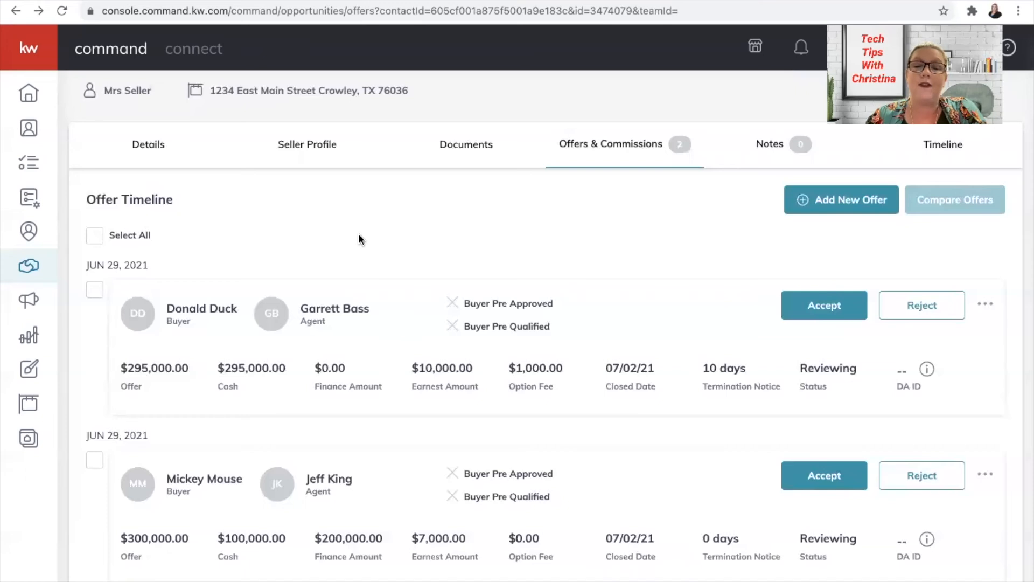
click(95, 240)
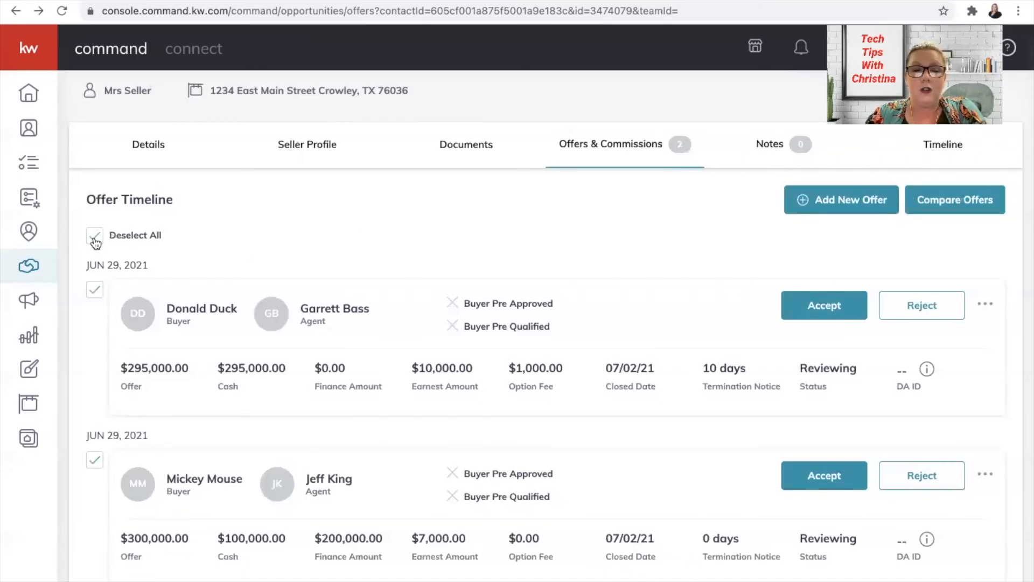
click(95, 241)
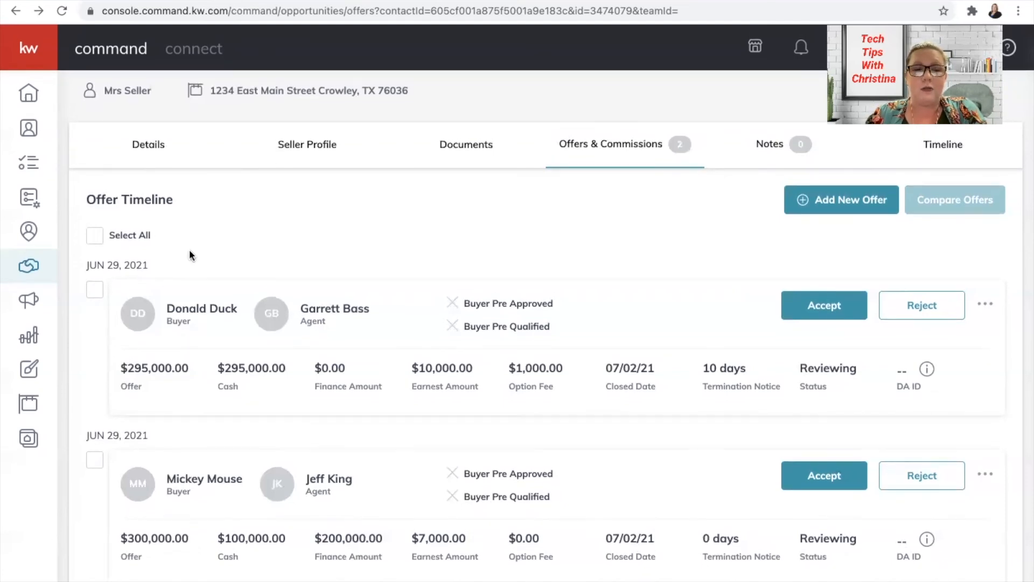
click(95, 461)
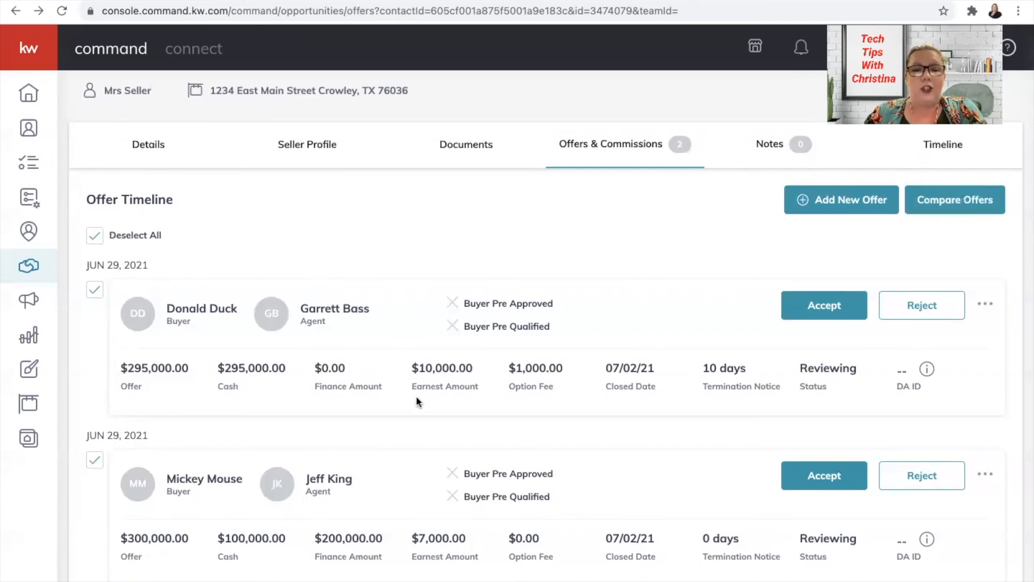
click(955, 200)
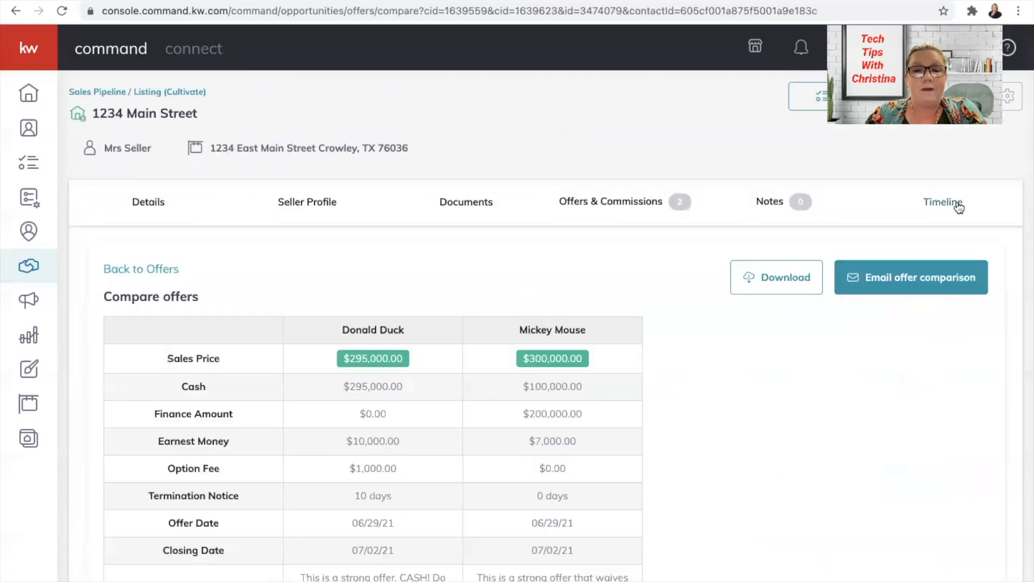
- Look over the offer comparison, download it as a document to review, and return to the comparison page
scroll(505, 434, down, 3)
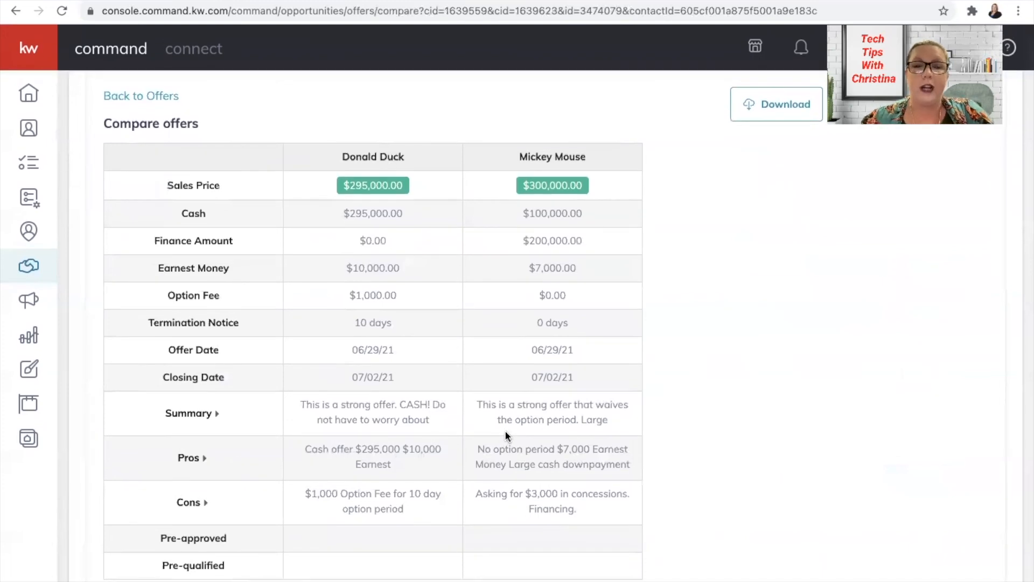
scroll(735, 340, up, 3)
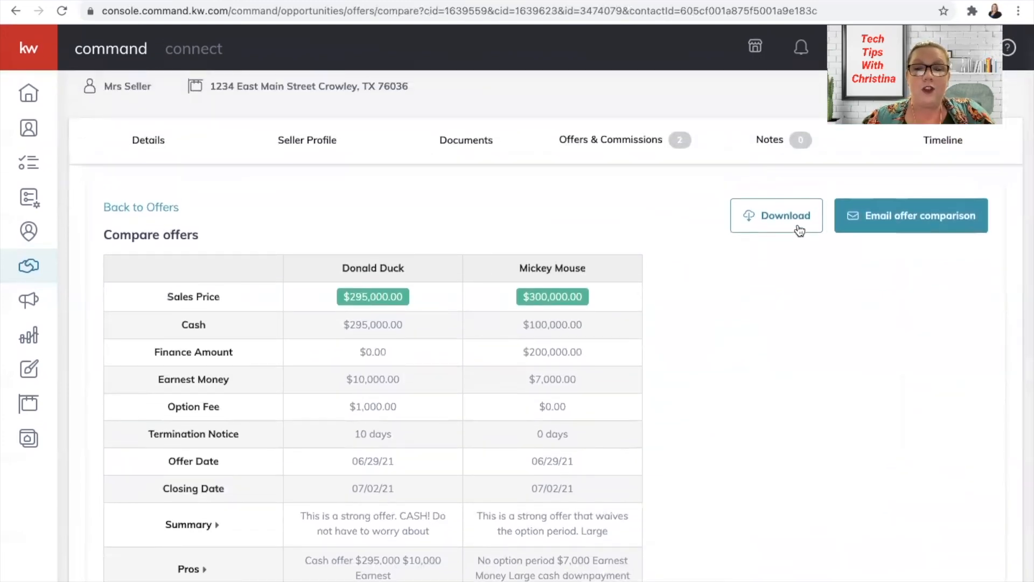
click(795, 216)
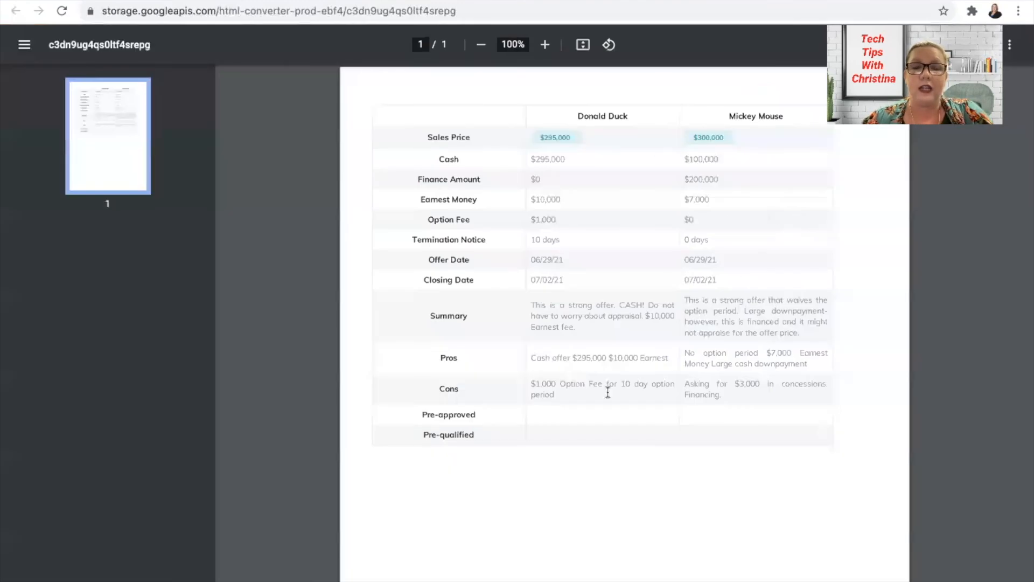
scroll(647, 416, down, 3)
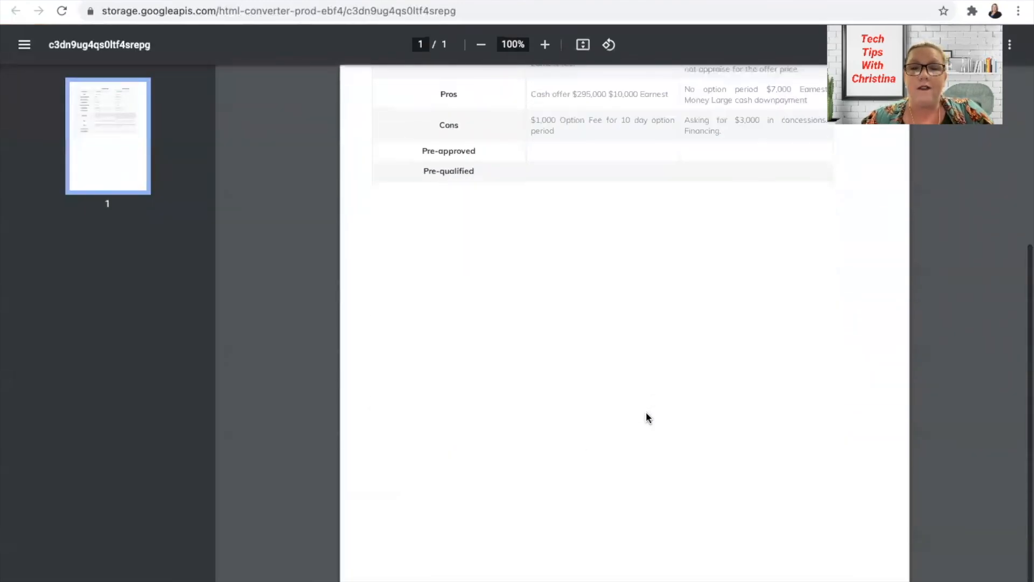
scroll(647, 416, up, 5)
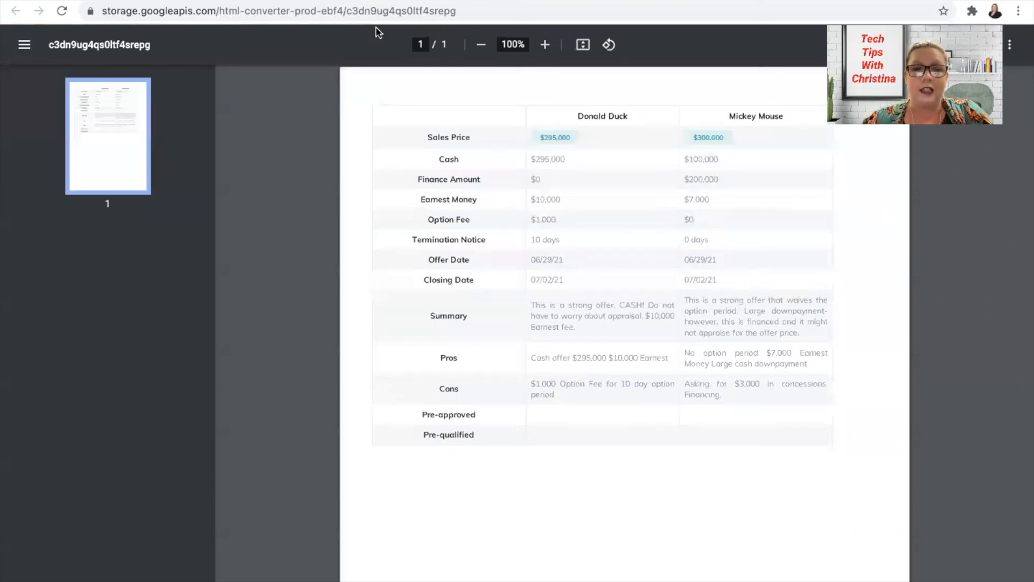
click(355, 0)
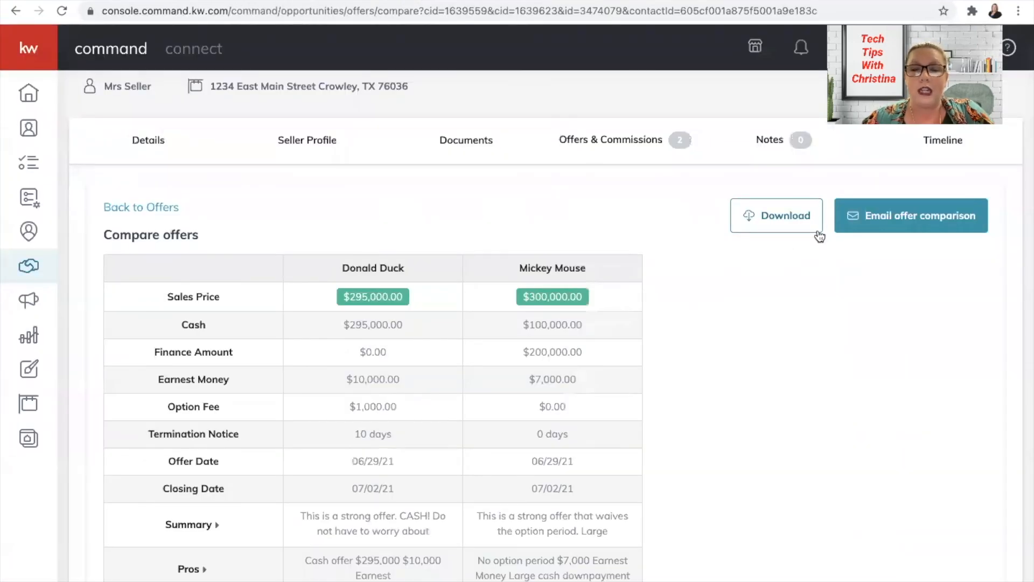
- Open the email form for the offer comparison and review its recipient, subject and message
click(890, 226)
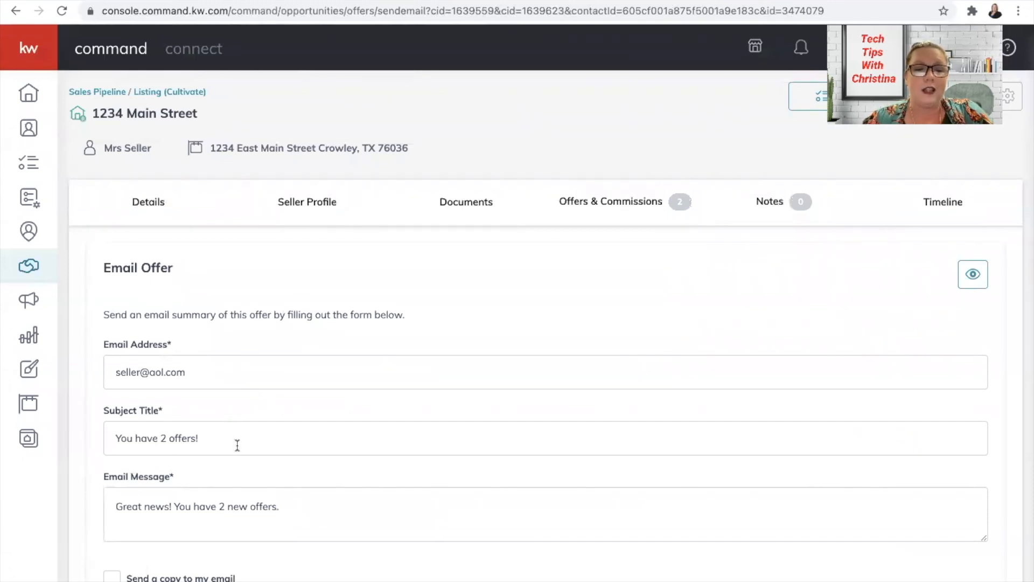
scroll(279, 385, down, 1)
scroll(279, 385, down, 2)
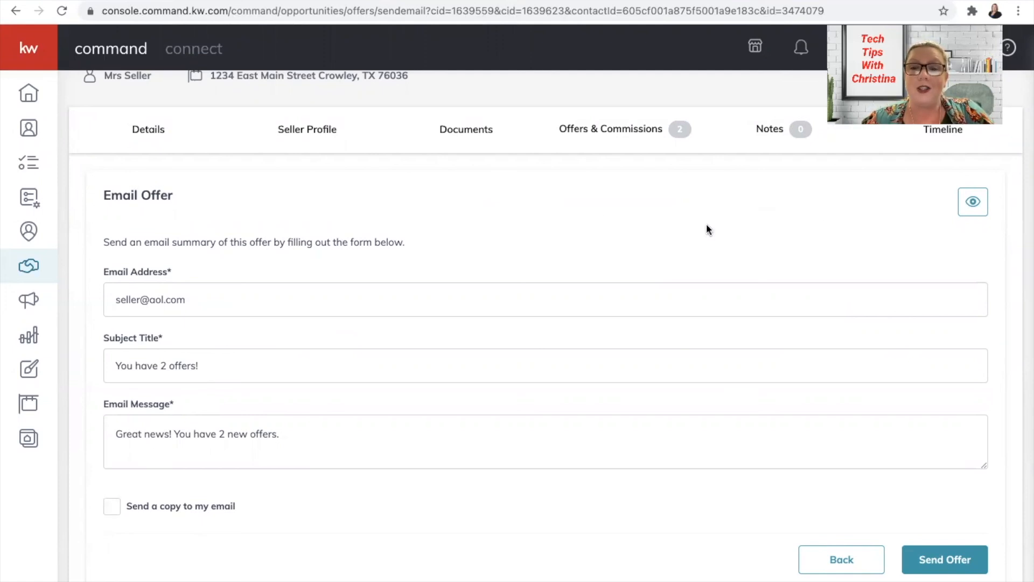
mouse_move(187, 581)
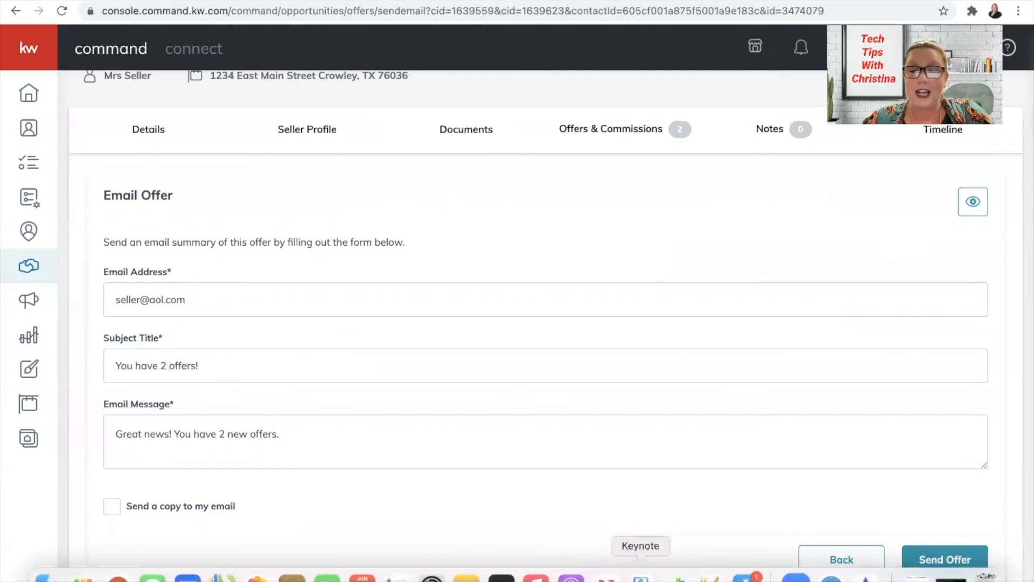